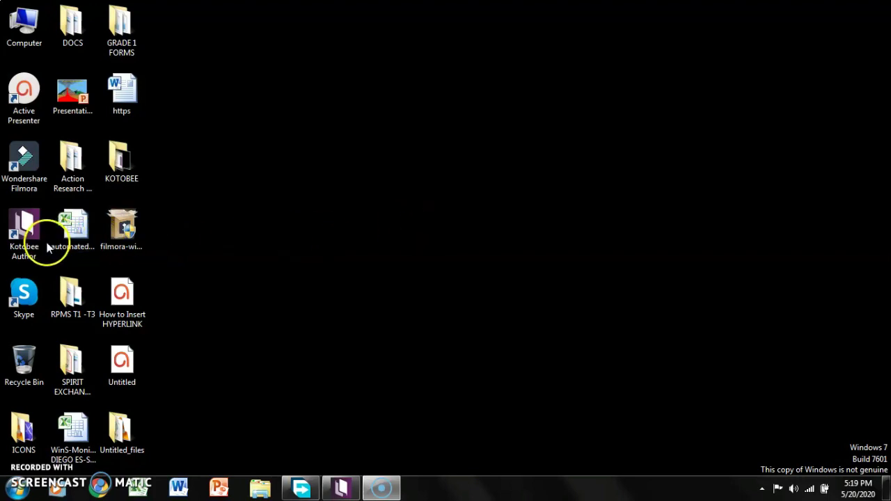
Switch to Kotobee Author and look through the TAO, BAGAY, HAYOP, LUGAR and PANGYAYARI chapters of the PANGNGALAN book
{"action": "left_click", "coordinate": [28, 249]}
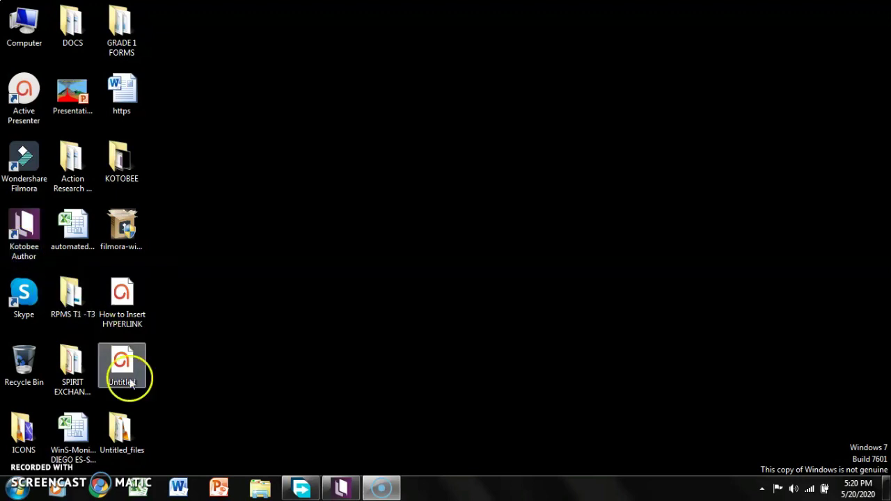
{"action": "left_click", "coordinate": [340, 488]}
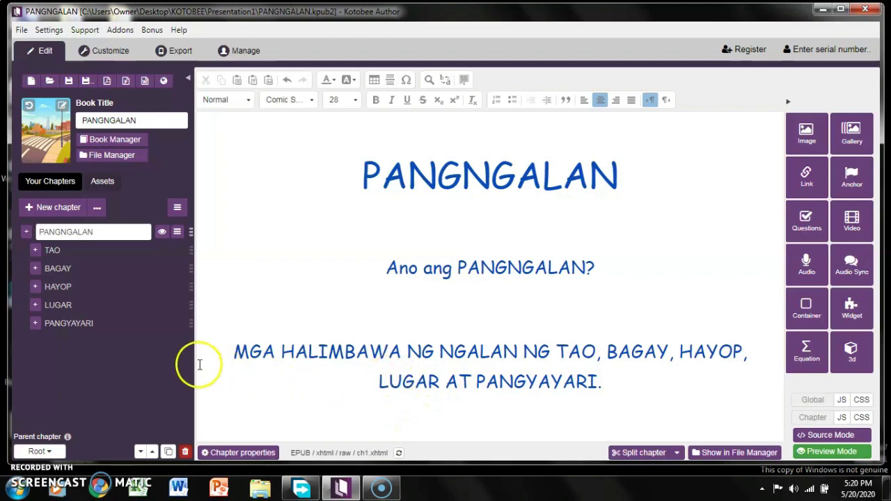
{"action": "left_click", "coordinate": [50, 251]}
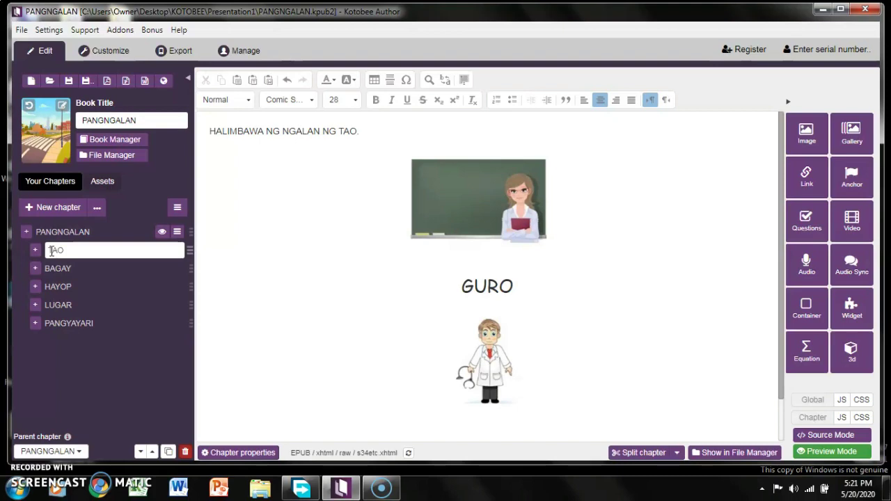
{"action": "left_click", "coordinate": [54, 273]}
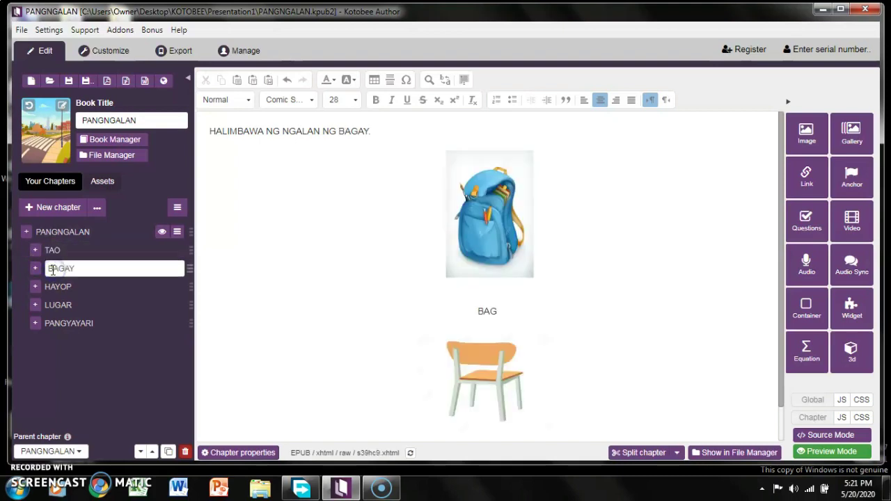
{"action": "left_click", "coordinate": [59, 289]}
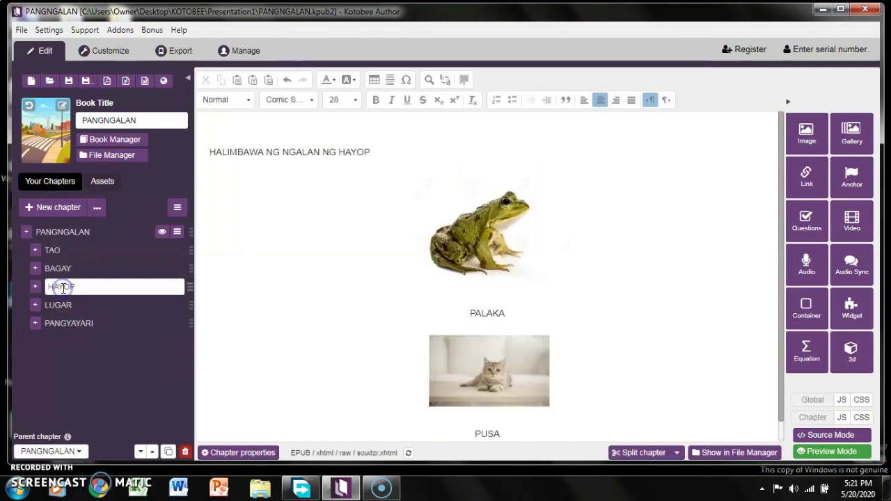
{"action": "left_click", "coordinate": [63, 307]}
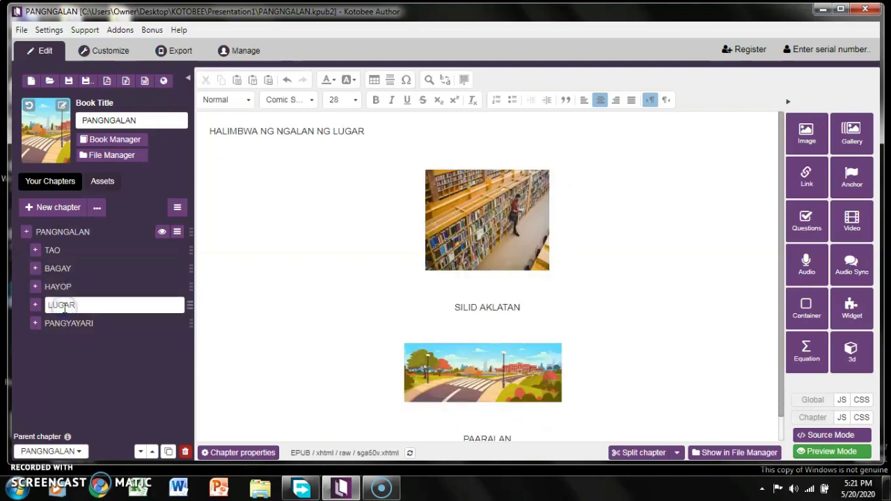
{"action": "left_click", "coordinate": [64, 324]}
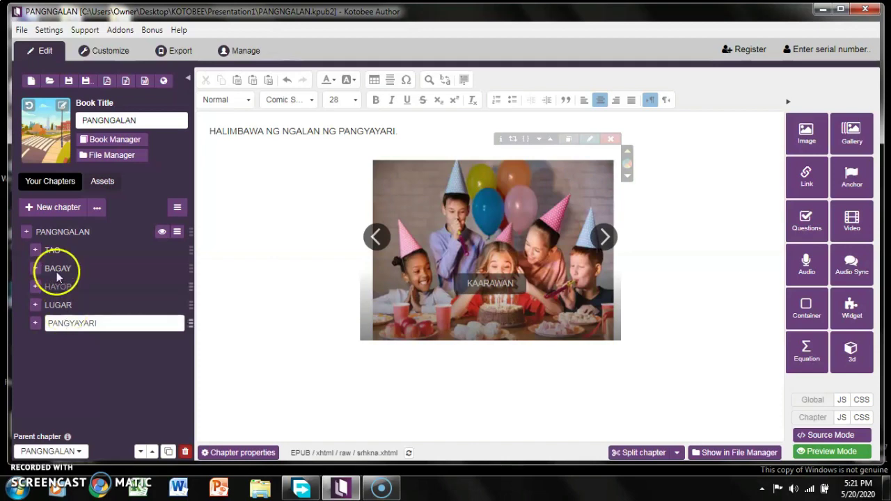
Add a new root-level chapter named PAGSUSULIT after the existing chapters
{"action": "left_click", "coordinate": [48, 207]}
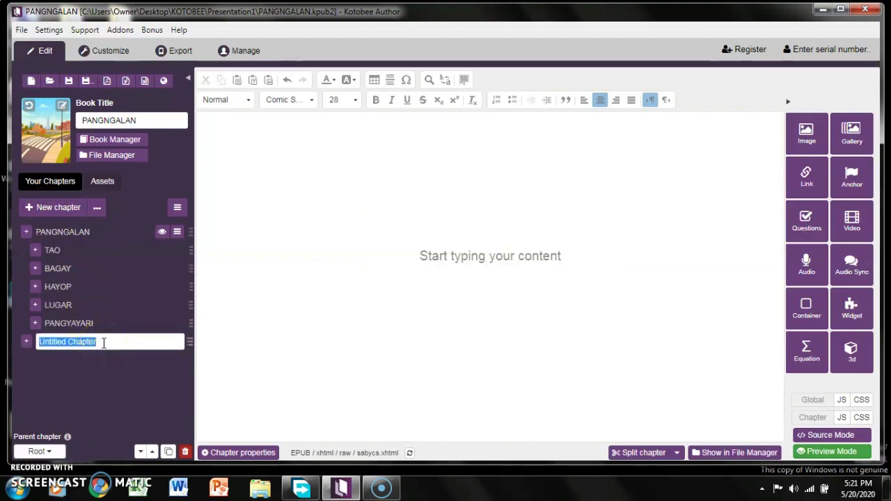
{"action": "type", "text": "PAGS"}
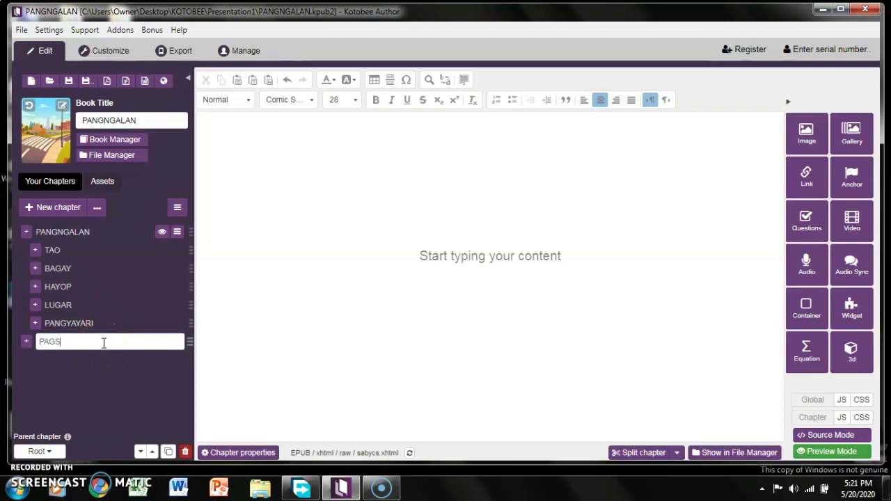
{"action": "type", "text": "USULIT"}
Start a question set in the PAGSUSULIT chapter titled "Piliin ang tamang sagot" with the response set to Score only
{"action": "left_click", "coordinate": [225, 142]}
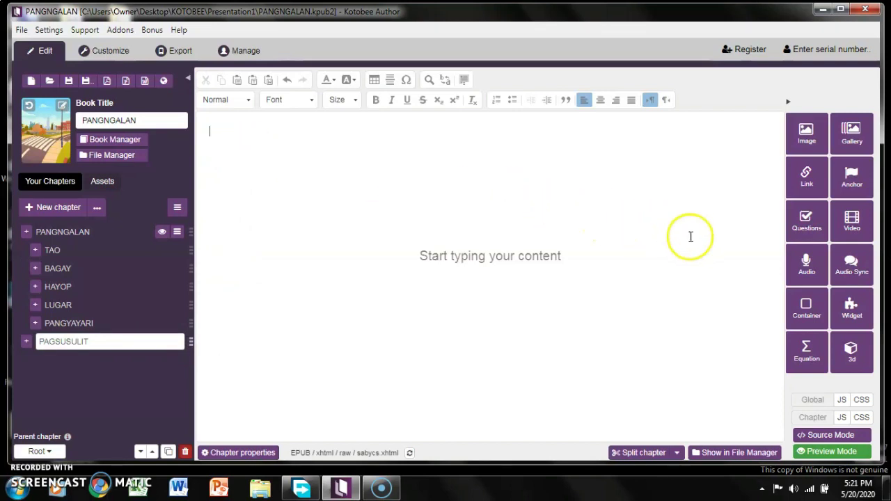
{"action": "left_click", "coordinate": [810, 228]}
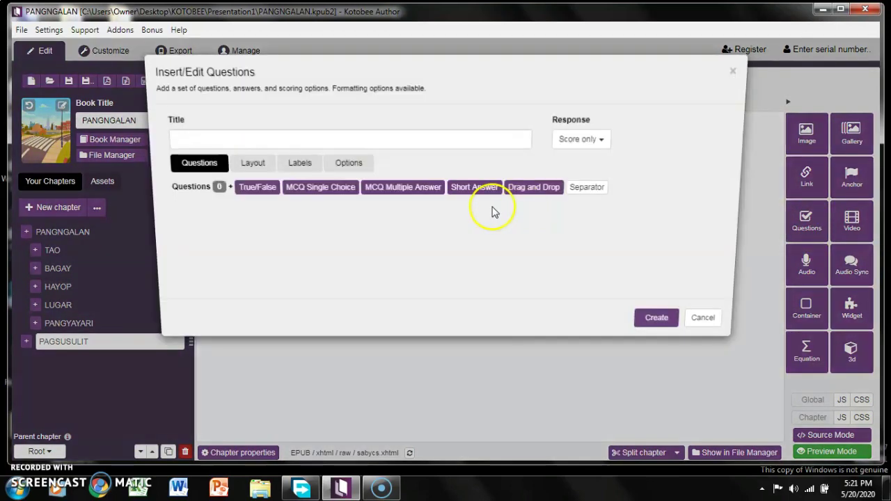
{"action": "left_click", "coordinate": [275, 138]}
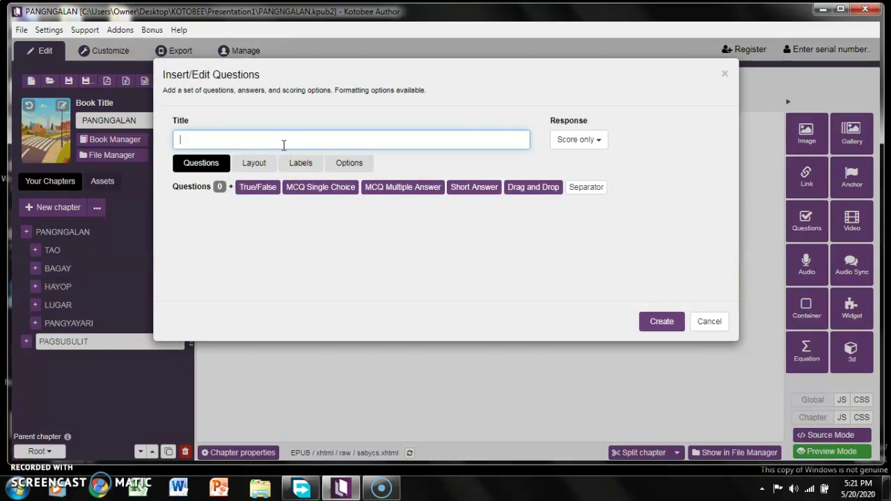
{"action": "type", "text": "Piliin ang tamang sagot"}
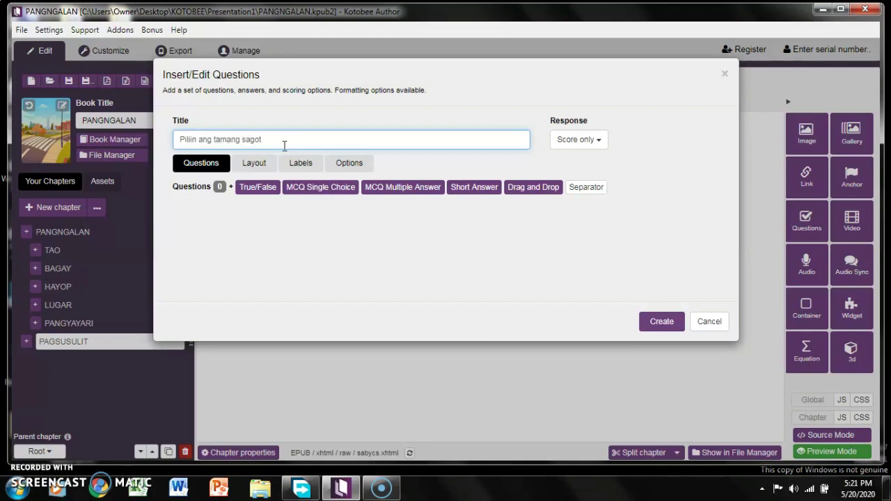
{"action": "left_click", "coordinate": [570, 141]}
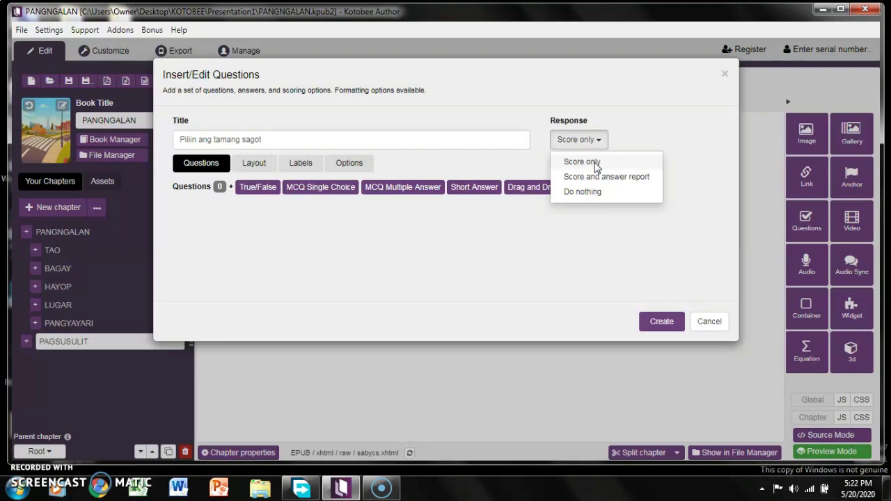
{"action": "left_click", "coordinate": [595, 164]}
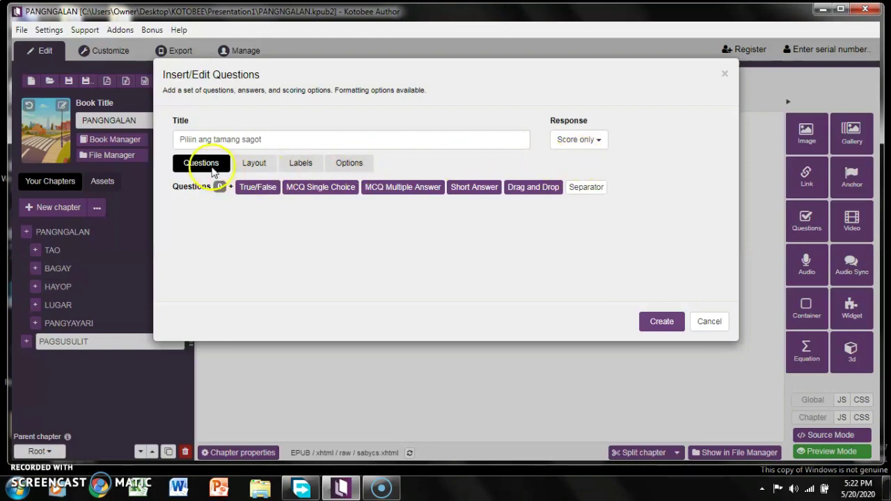
Examine the question set's layout, label and option settings and the available question types
{"action": "left_click", "coordinate": [268, 163]}
{"action": "left_click", "coordinate": [296, 167]}
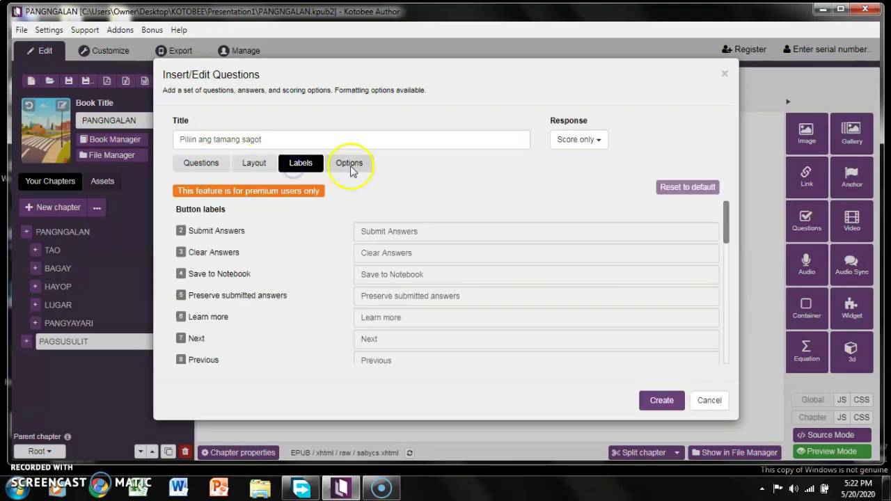
{"action": "left_click", "coordinate": [350, 167]}
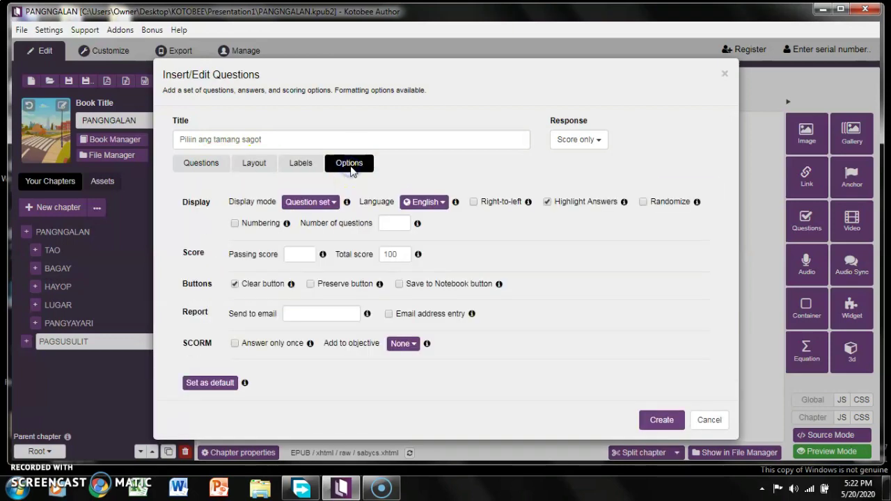
{"action": "left_click", "coordinate": [210, 164]}
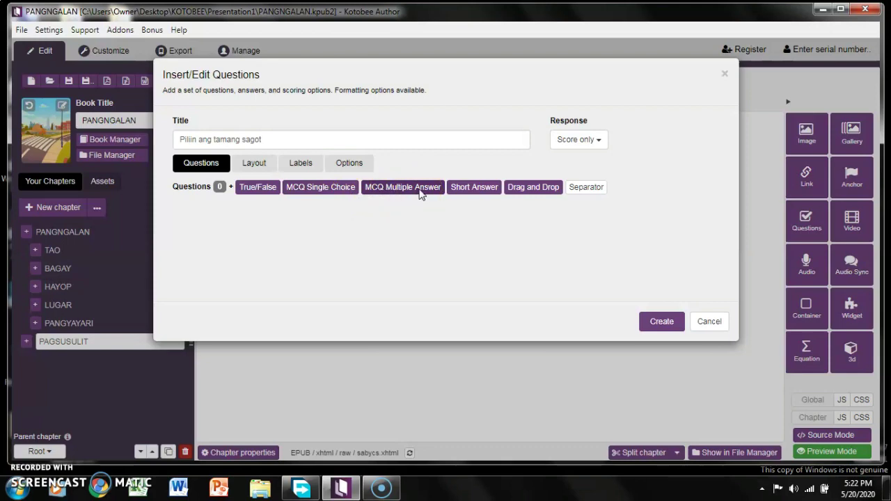
{"action": "left_click_drag", "start_coordinate": [420, 194], "coordinate": [463, 193]}
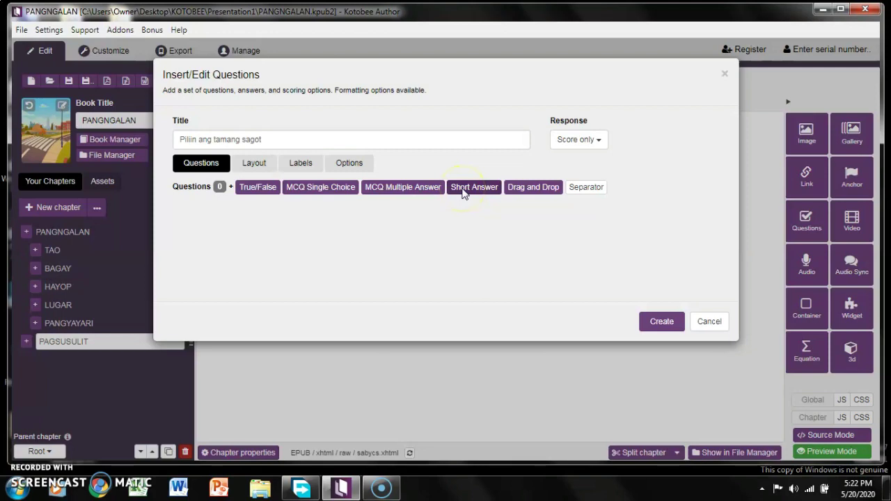
{"action": "left_click", "coordinate": [513, 190]}
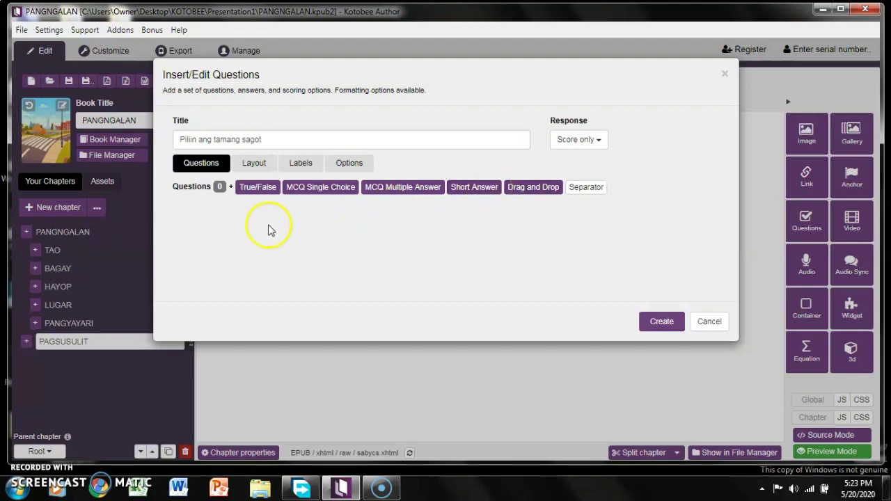
Add a True/False question reading "Ang PANGNGALAN ay tumutukoy sa ngalan ng TAO, BAGAY, HAYOP, LUGAR at PANGYAYARI."
{"action": "left_click", "coordinate": [255, 189]}
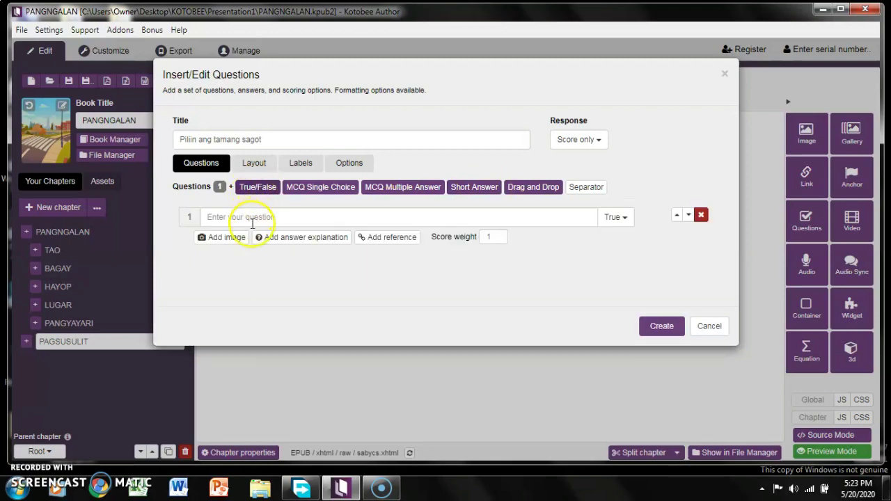
{"action": "left_click", "coordinate": [253, 221]}
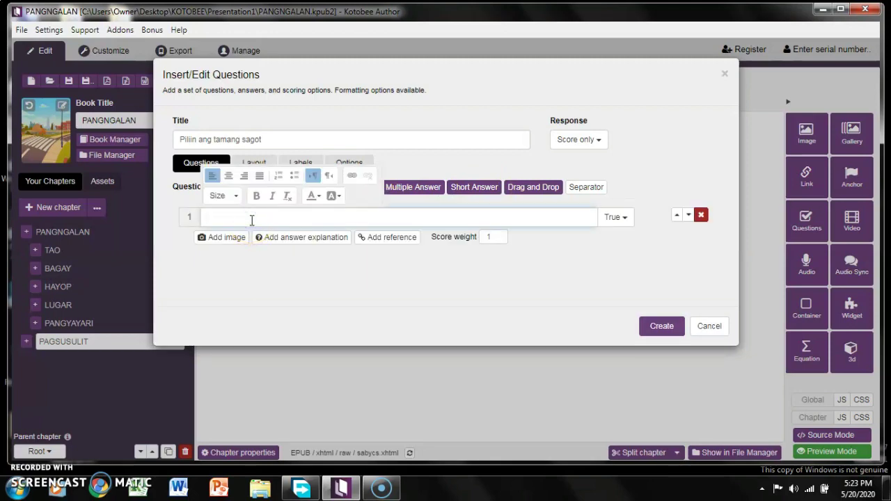
{"action": "type", "text": "Ang PA"}
{"action": "type", "text": "NGALAN a"}
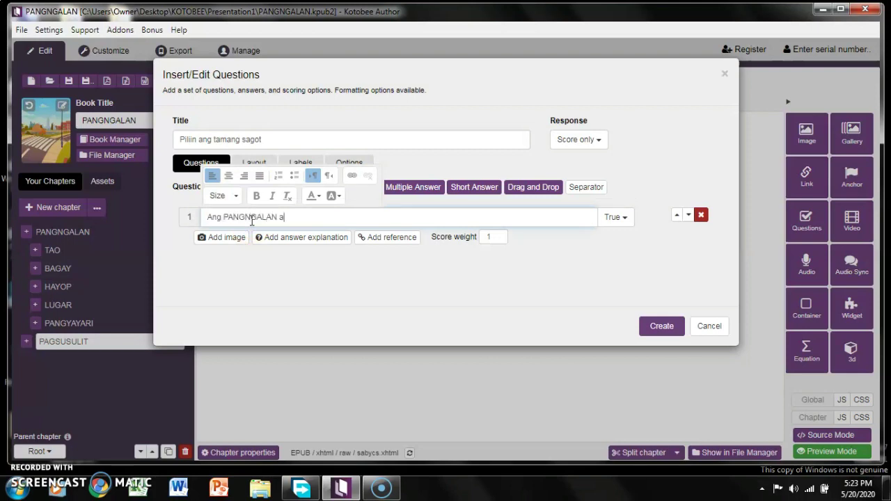
{"action": "type", "text": "y tumutukoy sa ngalan ng "}
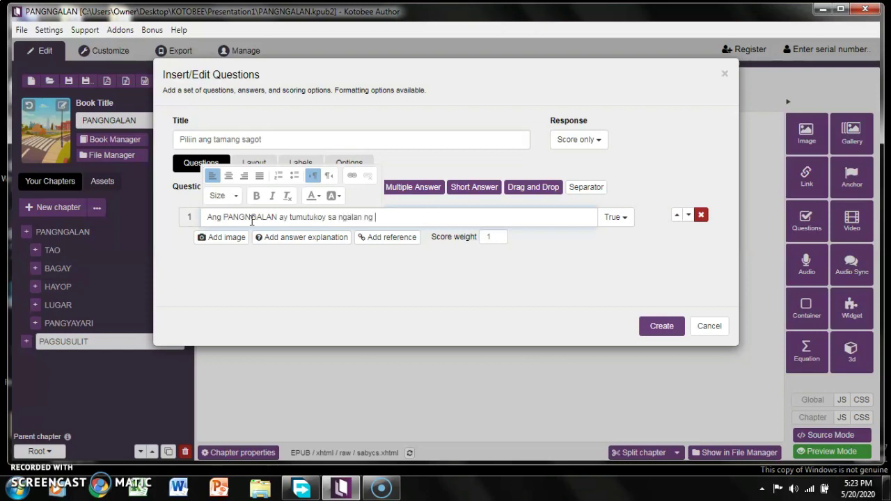
{"action": "type", "text": "TAO, BAGAY, HAY"}
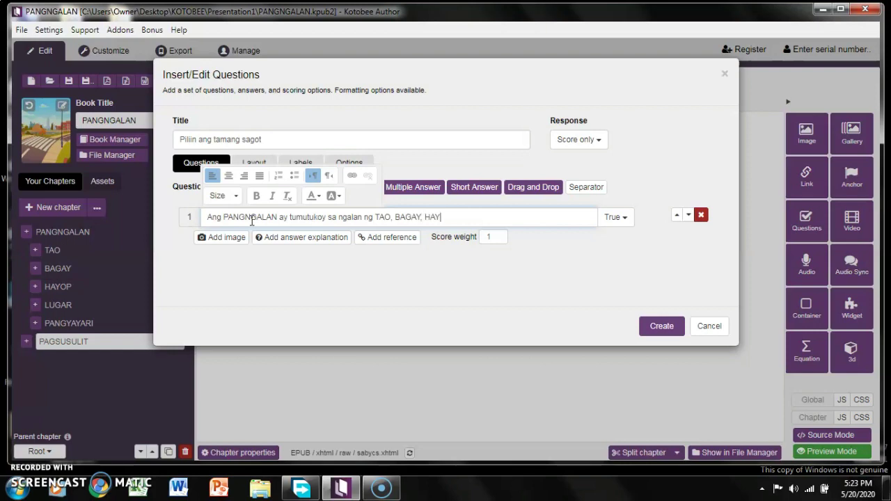
{"action": "type", "text": "OP. LUGAR a"}
{"action": "type", "text": "t "}
{"action": "type", "text": "PANGYAYARI."}
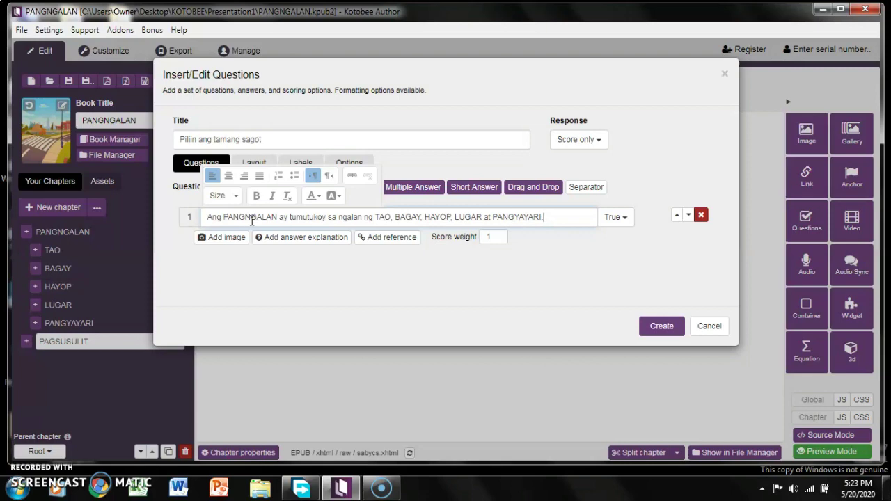
{"action": "left_click", "coordinate": [196, 220]}
Rename the True/False question's answer choices to TAMA for the first and MALI for the second
{"action": "left_click", "coordinate": [618, 218]}
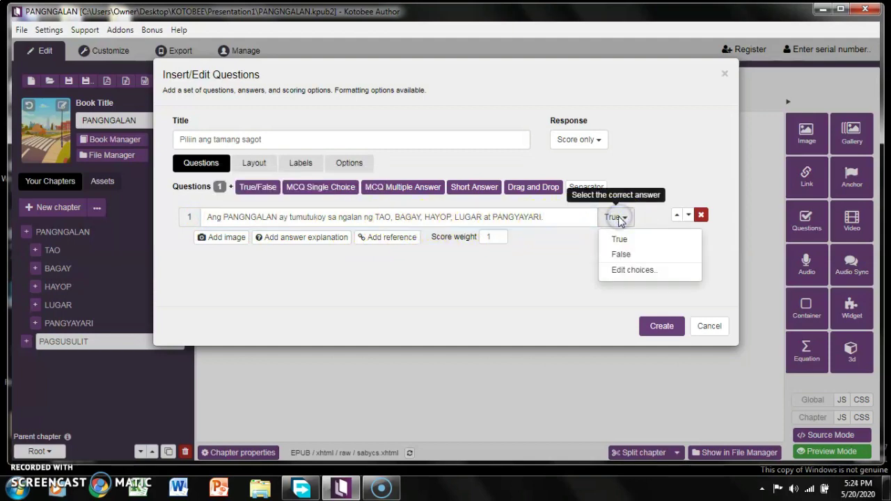
{"action": "left_click", "coordinate": [623, 271]}
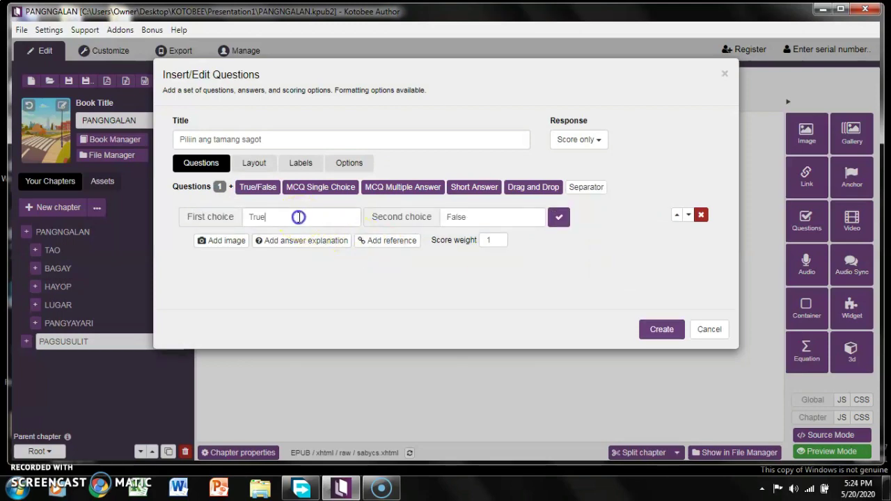
{"action": "double_click", "coordinate": [248, 215]}
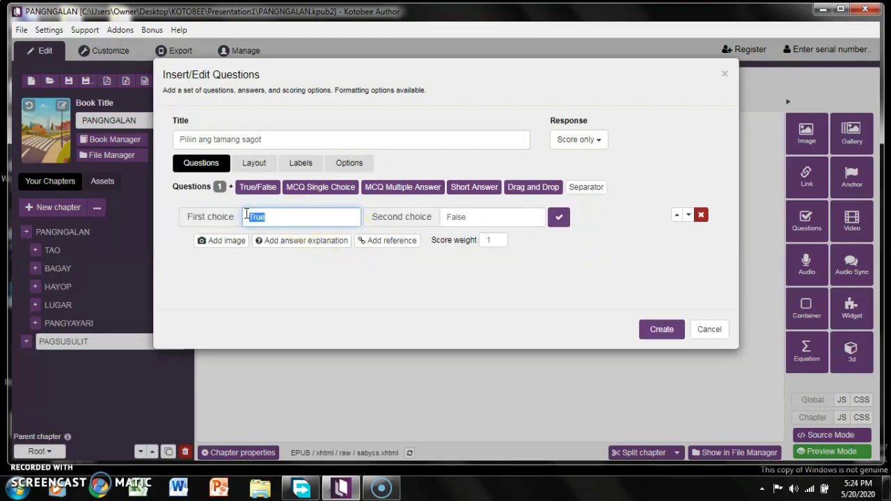
{"action": "type", "text": "TAMA"}
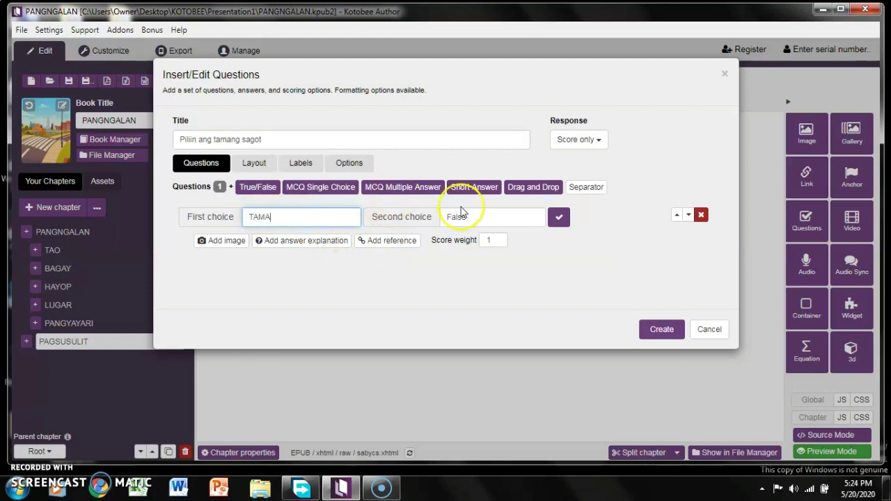
{"action": "left_click_drag", "start_coordinate": [474, 215], "coordinate": [442, 218]}
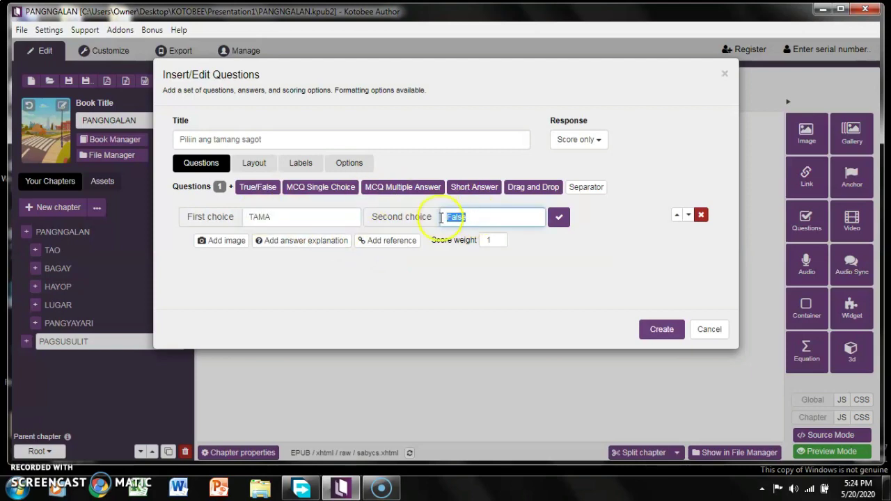
{"action": "type", "text": "MALI"}
{"action": "left_click", "coordinate": [560, 218]}
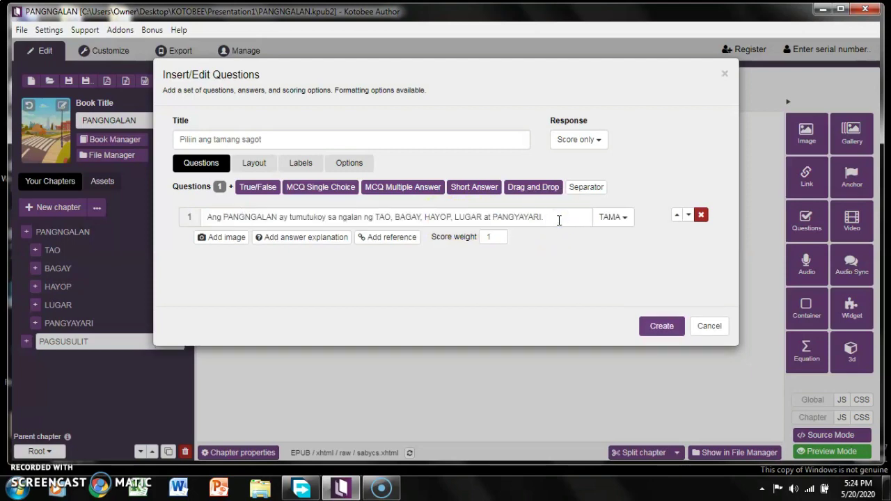
Select TAMA as the first question's correct answer and set its score weight to 2
{"action": "left_click", "coordinate": [622, 219]}
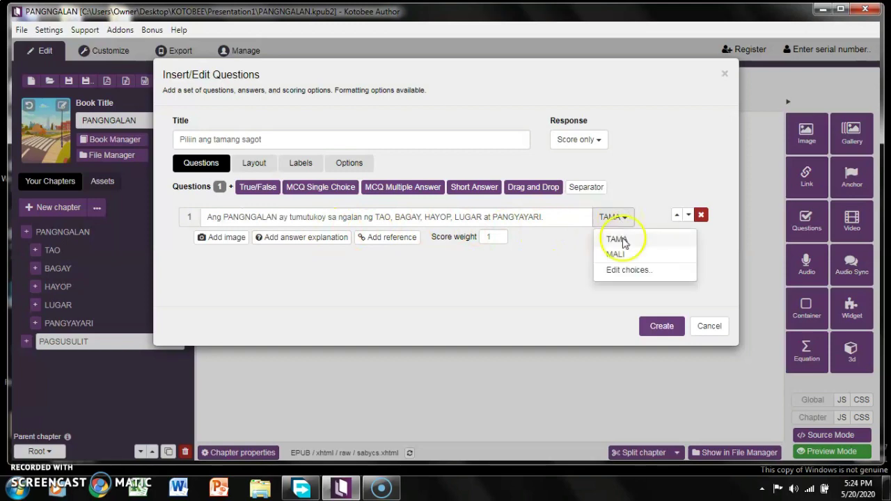
{"action": "left_click", "coordinate": [623, 240]}
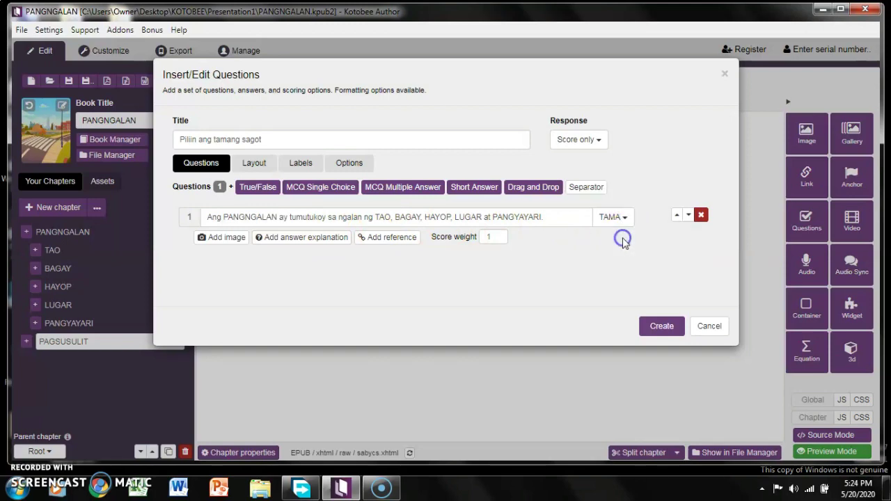
{"action": "double_click", "coordinate": [488, 236]}
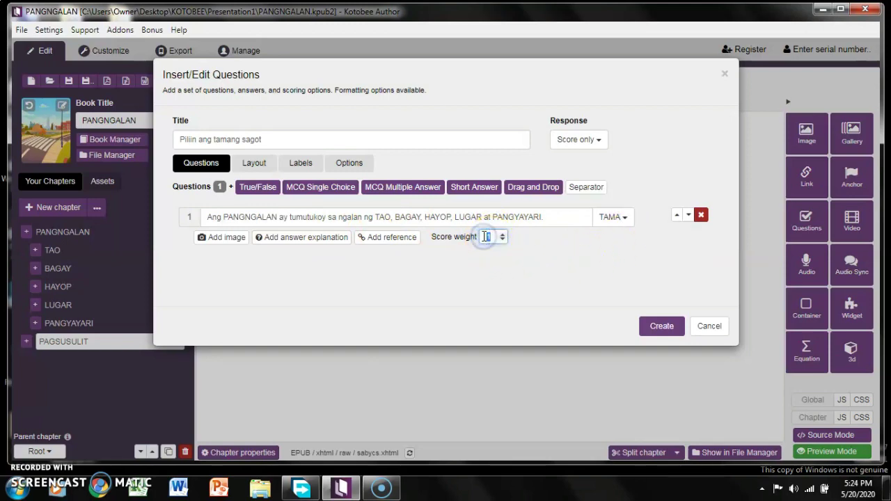
{"action": "type", "text": "2"}
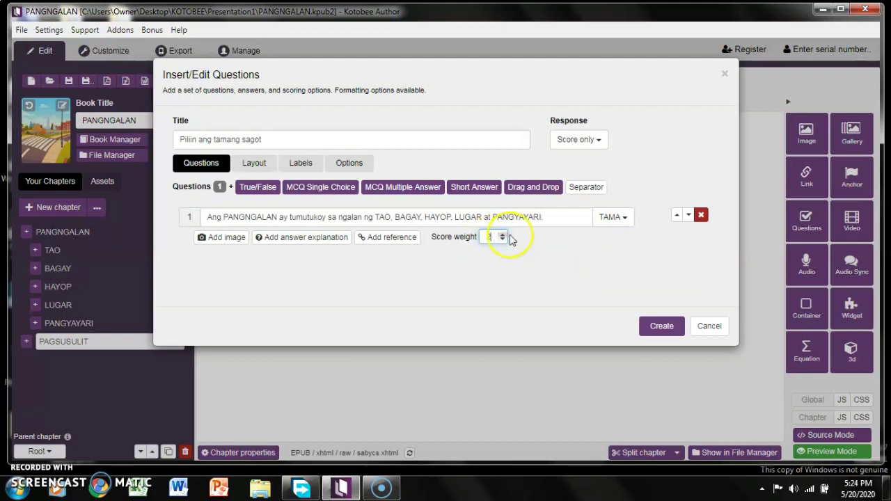
{"action": "left_click", "coordinate": [517, 236]}
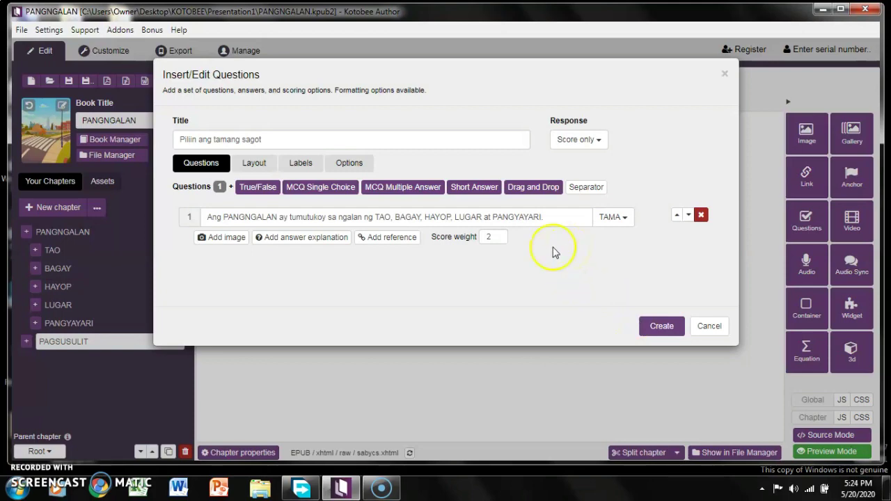
Add a second True/False question reading "Ang larawang ito ay halimbawa ng BAGAY"
{"action": "left_click", "coordinate": [252, 192]}
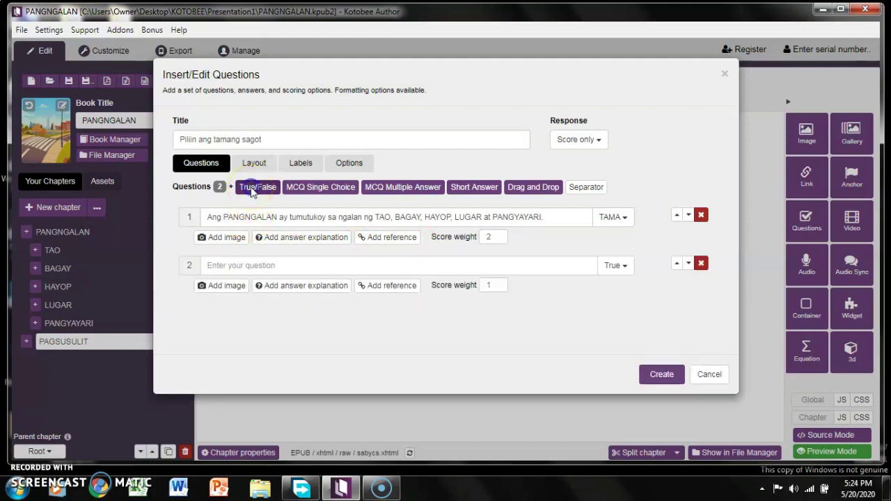
{"action": "left_click", "coordinate": [252, 268]}
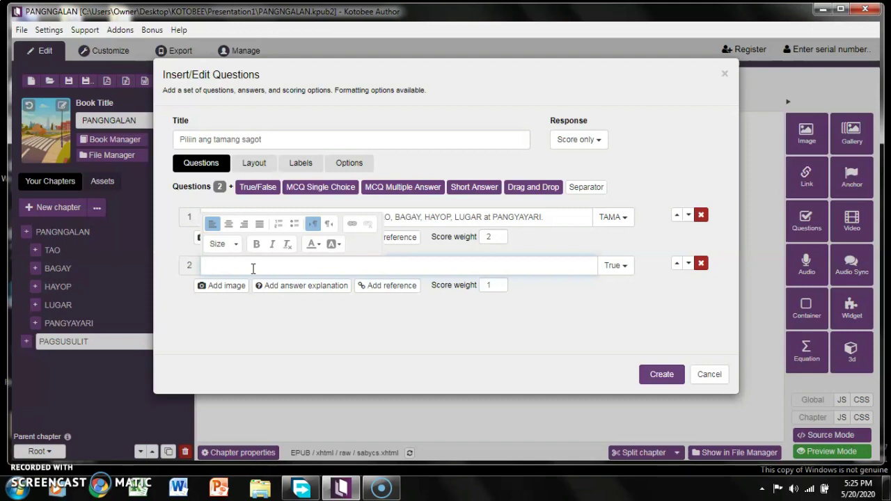
{"action": "type", "text": "Anga"}
{"action": "type", "text": " larawang"}
{"action": "key", "text": "BackSpace"}
{"action": "type", "text": "halimbawa ng "}
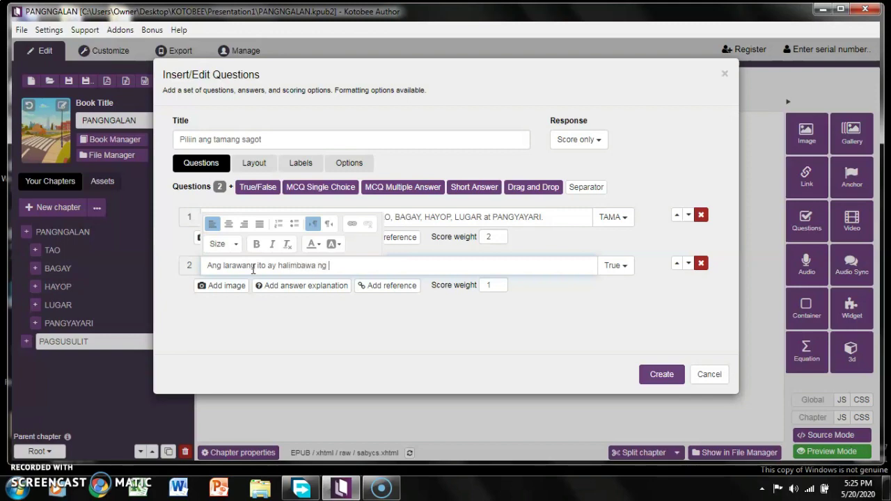
{"action": "type", "text": "BAGAY"}
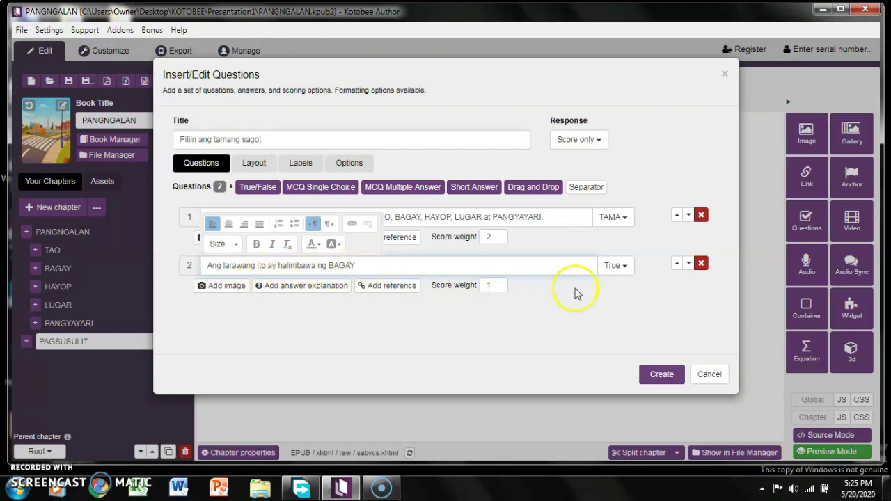
Mark the second question's correct answer as False and rename its choices to TAMA for the first and MALI for the second
{"action": "left_click", "coordinate": [623, 266]}
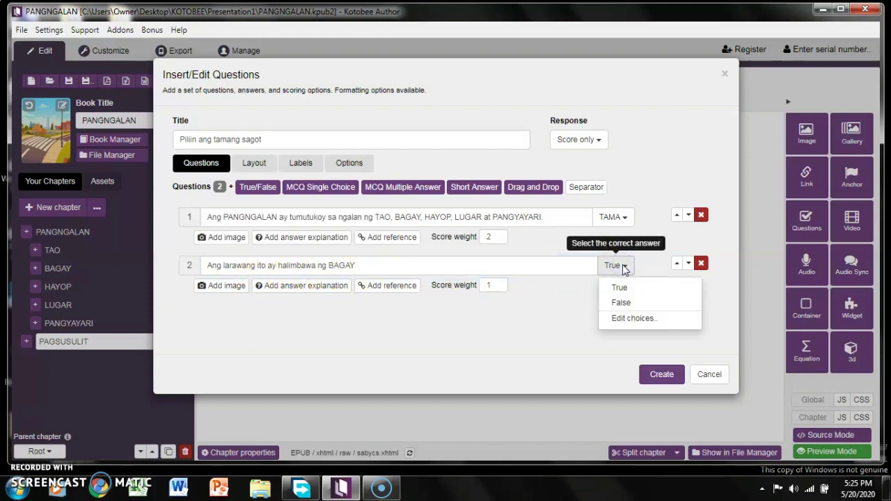
{"action": "left_click", "coordinate": [627, 304]}
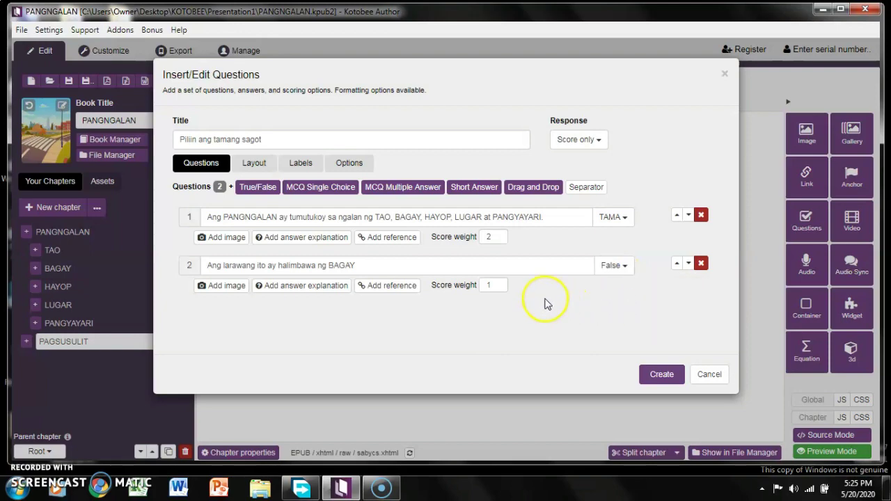
{"action": "left_click", "coordinate": [615, 265]}
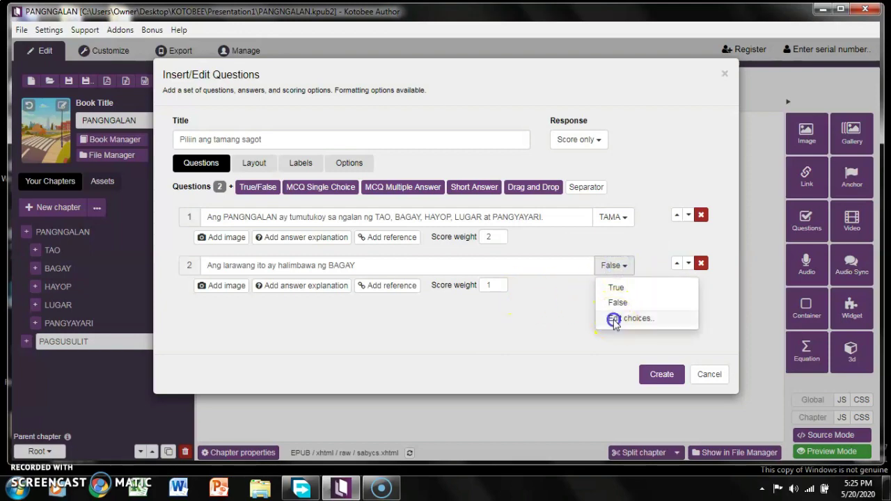
{"action": "left_click", "coordinate": [614, 319]}
{"action": "left_click_drag", "start_coordinate": [265, 261], "coordinate": [247, 258]}
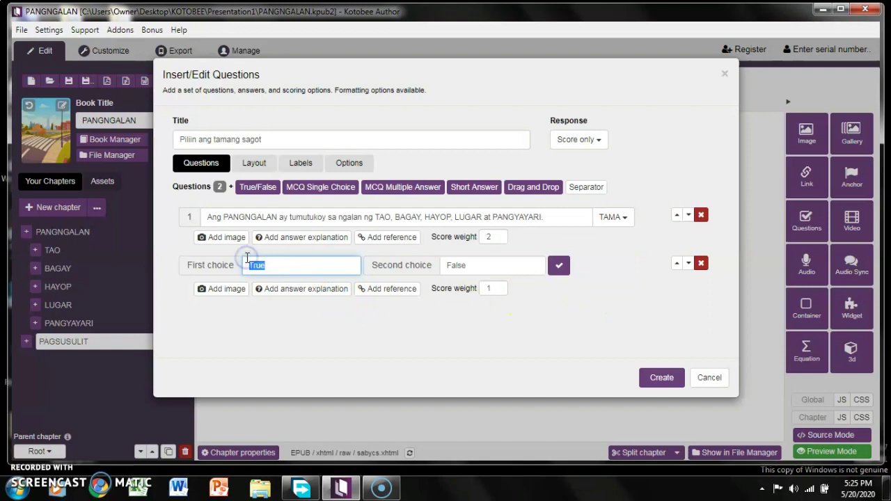
{"action": "type", "text": "TAMA"}
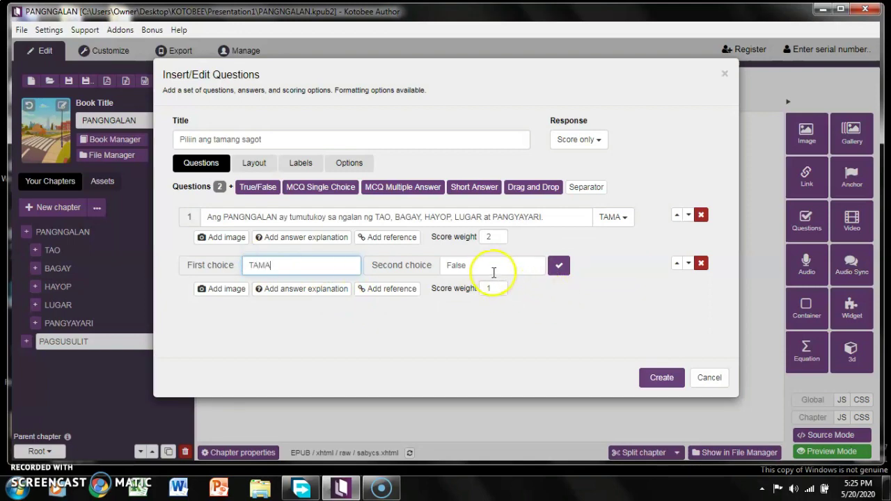
{"action": "left_click_drag", "start_coordinate": [474, 265], "coordinate": [440, 266]}
{"action": "type", "text": "MALI"}
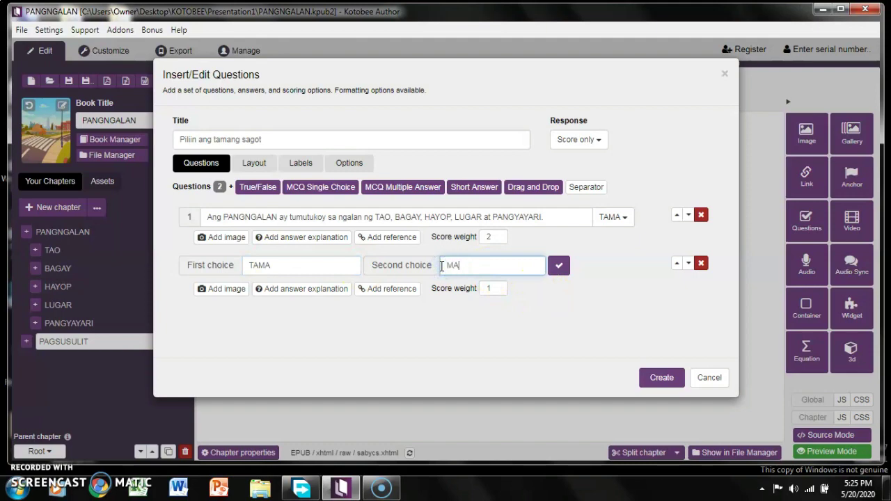
{"action": "left_click", "coordinate": [558, 265]}
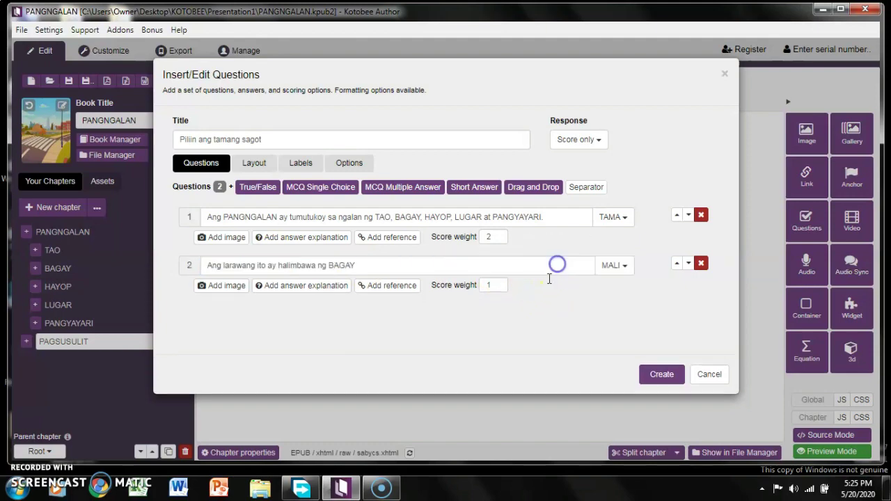
Set the second question's score weight to 2 and attach the frog image Slide1 from the Presentation1 folder
{"action": "left_click", "coordinate": [491, 285]}
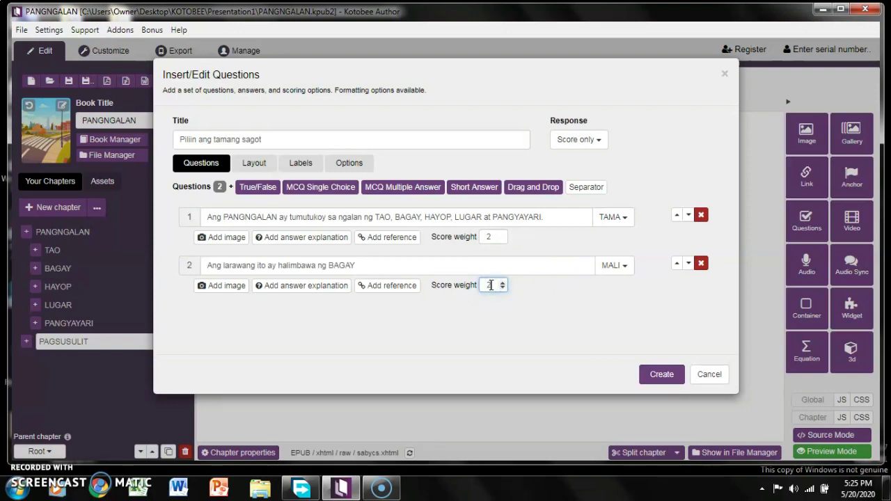
{"action": "left_click", "coordinate": [526, 293]}
{"action": "left_click", "coordinate": [226, 291]}
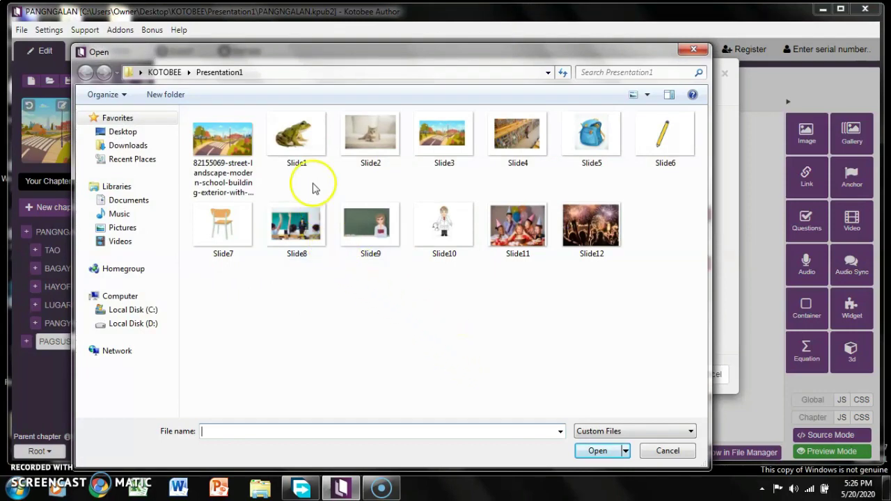
{"action": "left_click", "coordinate": [304, 147]}
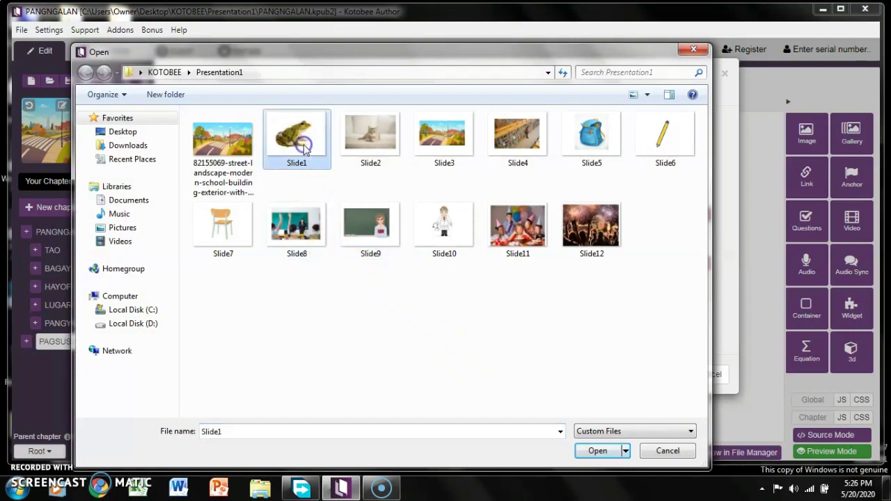
{"action": "left_click", "coordinate": [599, 452]}
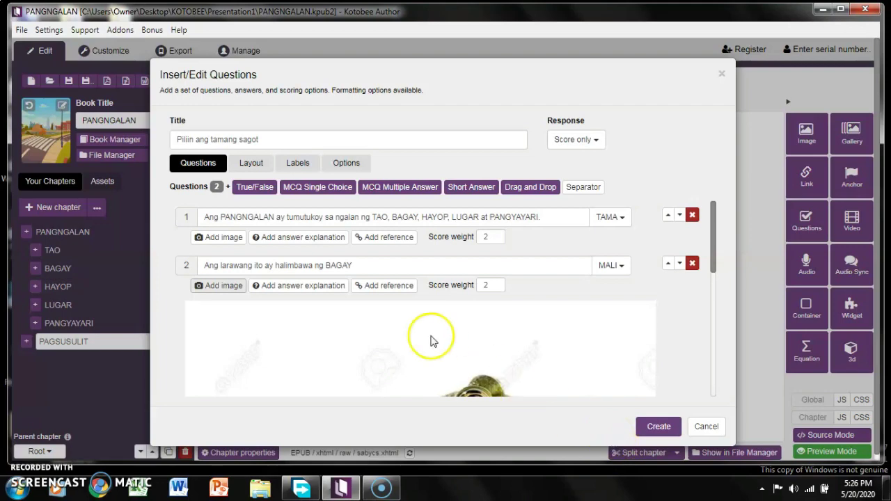
{"action": "left_click", "coordinate": [366, 265]}
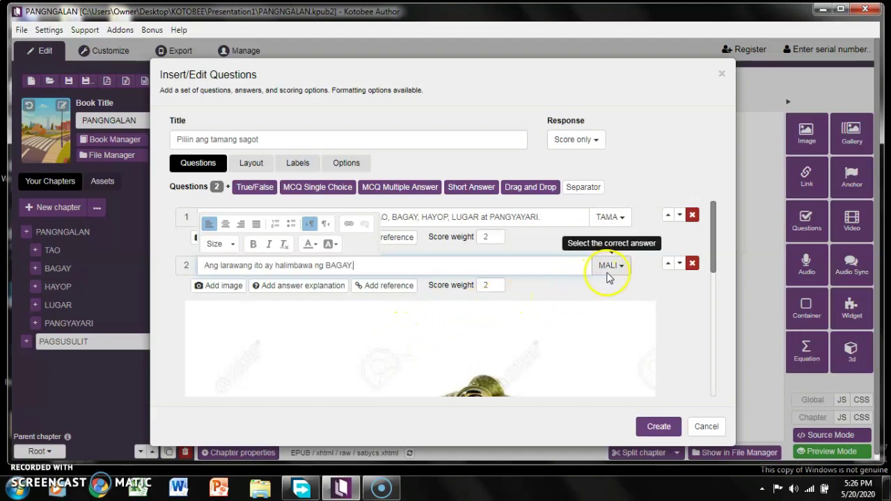
{"action": "scroll", "coordinate": [599, 292], "scroll_direction": "down", "scroll_amount": 3}
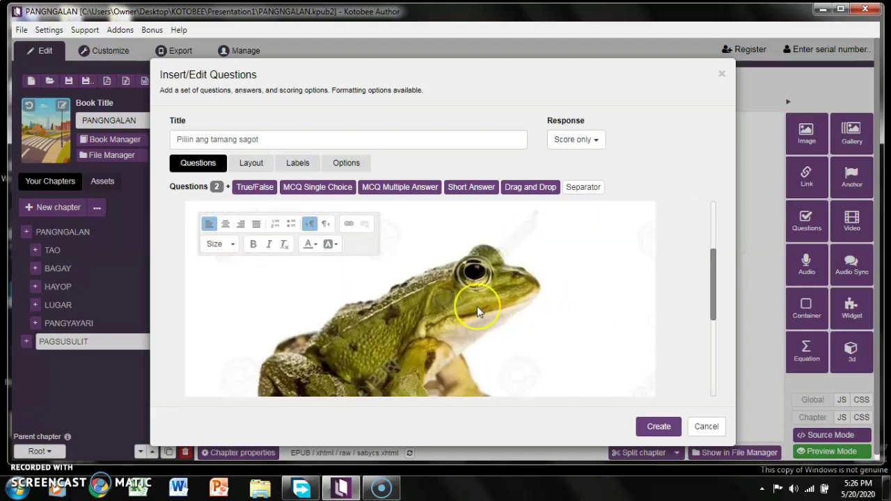
{"action": "scroll", "coordinate": [478, 307], "scroll_direction": "down", "scroll_amount": 5}
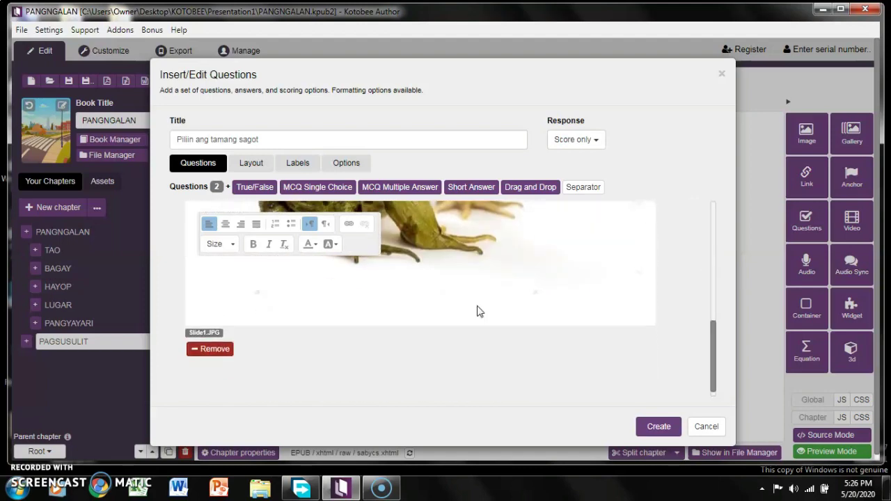
{"action": "scroll", "coordinate": [478, 312], "scroll_direction": "down", "scroll_amount": 1}
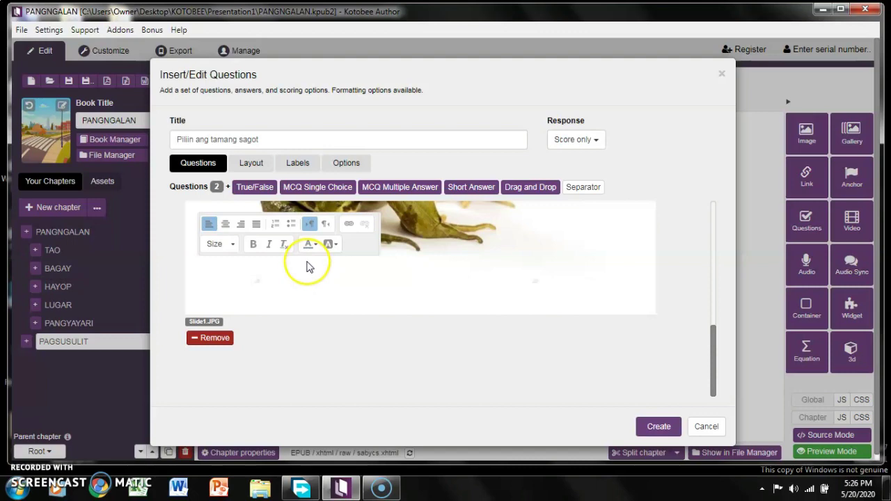
Add a single-choice MCQ question reading "Ang PALAKA ay halimbawa ng ____________."
{"action": "left_click", "coordinate": [304, 194]}
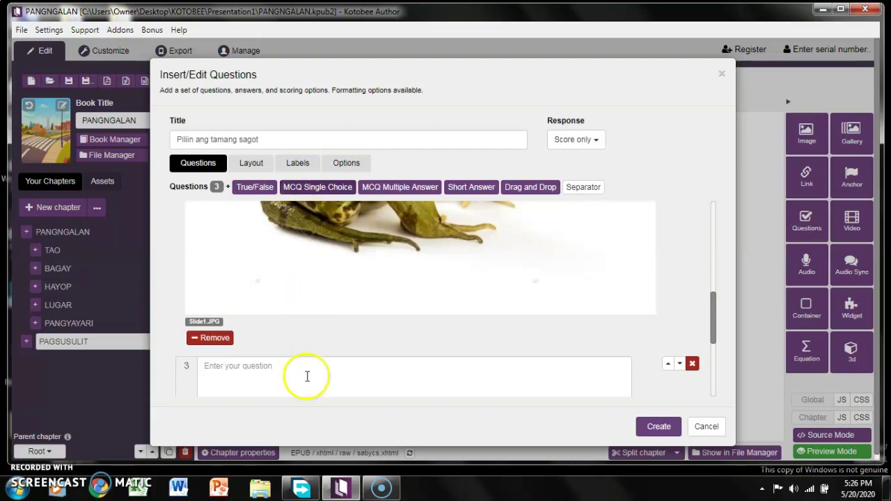
{"action": "scroll", "coordinate": [308, 374], "scroll_direction": "down", "scroll_amount": 3}
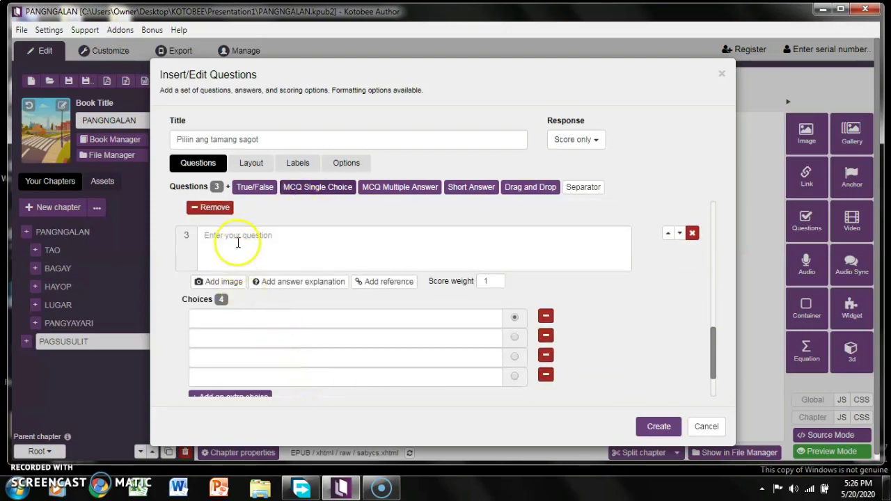
{"action": "left_click", "coordinate": [237, 243]}
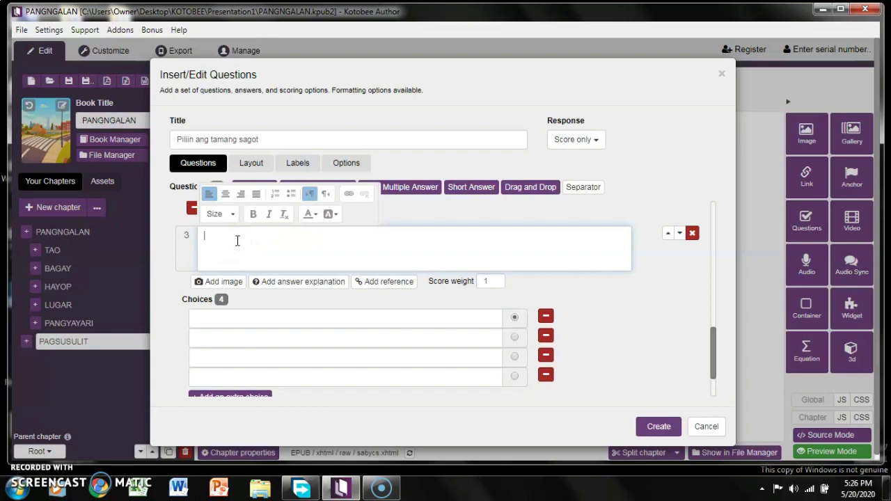
{"action": "type", "text": "Ang"}
{"action": "type", "text": "PALAKA ay "}
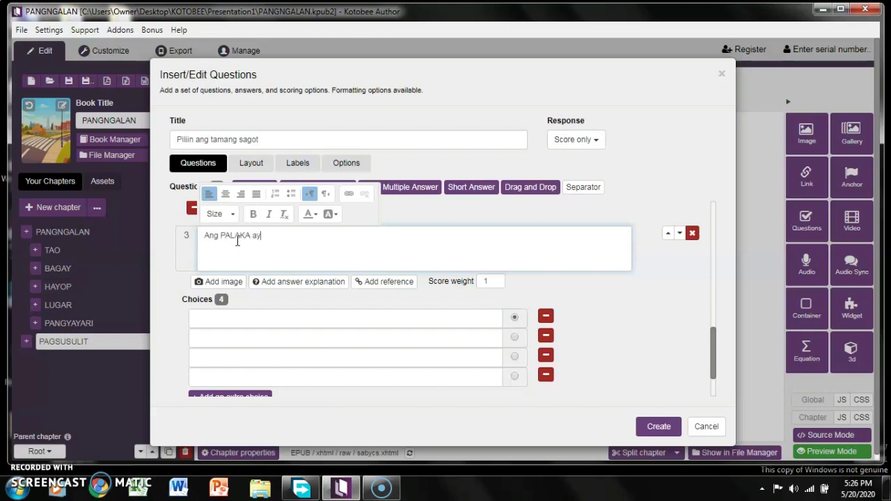
{"action": "type", "text": "halimbawa ng ___________."}
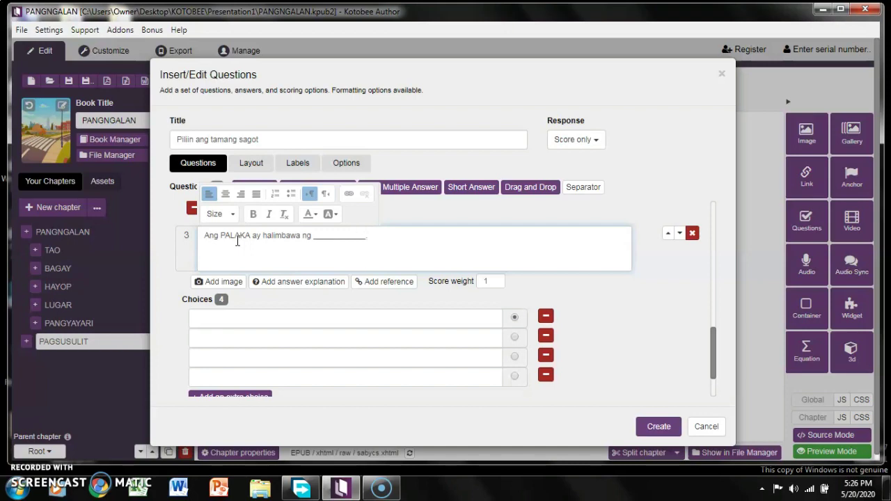
Fill the third question's choices with TAO, BAGAY, HAYOP and LUGAR, and mark HAYOP as the correct answer
{"action": "left_click", "coordinate": [241, 318]}
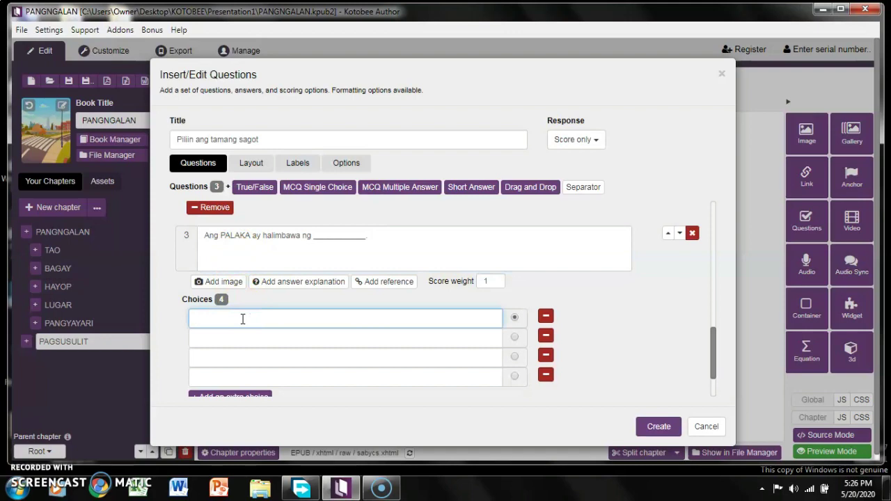
{"action": "type", "text": "TAO"}
{"action": "left_click", "coordinate": [244, 335]}
{"action": "type", "text": "BAGAY"}
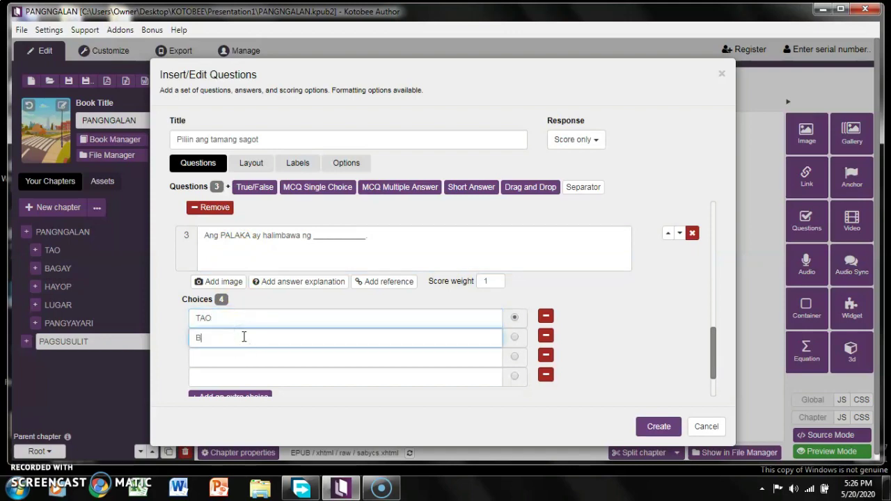
{"action": "left_click", "coordinate": [245, 360]}
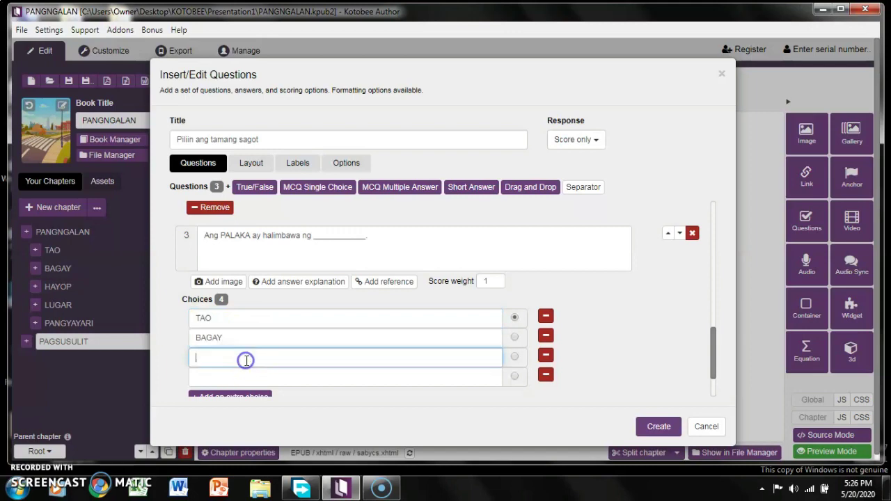
{"action": "type", "text": "HAYOP"}
{"action": "left_click", "coordinate": [246, 378]}
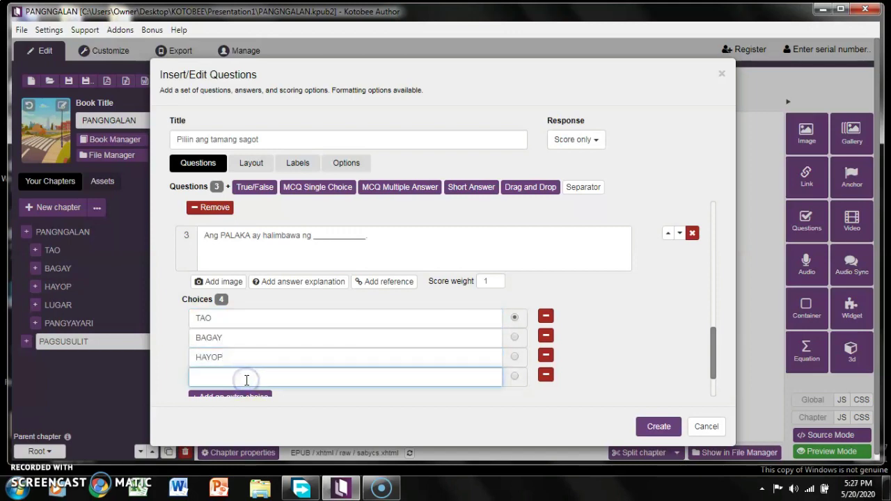
{"action": "type", "text": "LUGAR"}
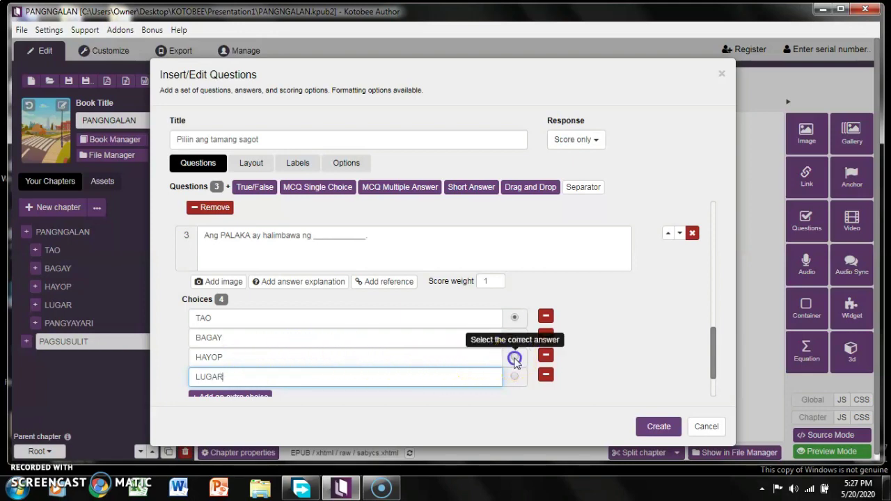
{"action": "left_click", "coordinate": [514, 356]}
Set the third question's score weight to 2
{"action": "left_click", "coordinate": [491, 281]}
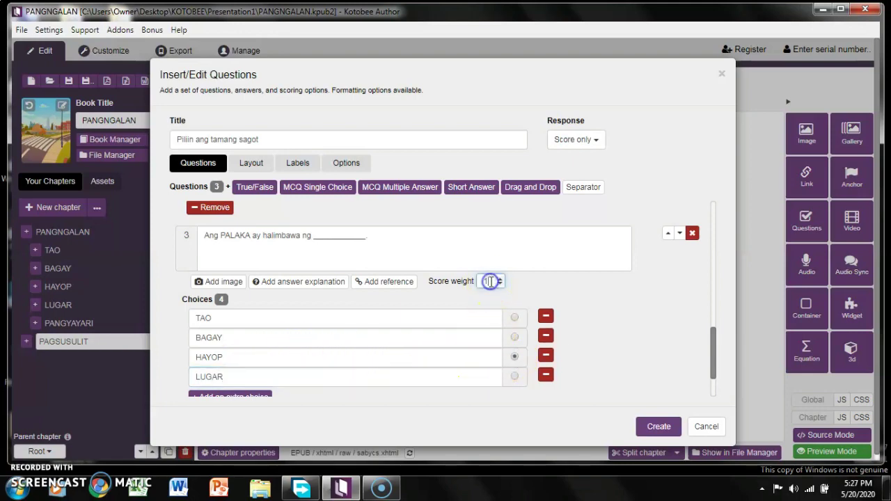
{"action": "key", "text": "BackSpace"}
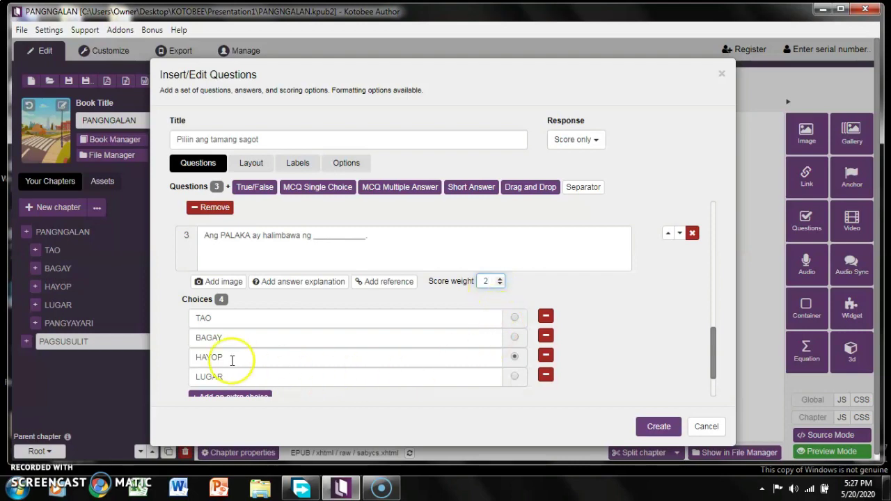
{"action": "left_click", "coordinate": [603, 357]}
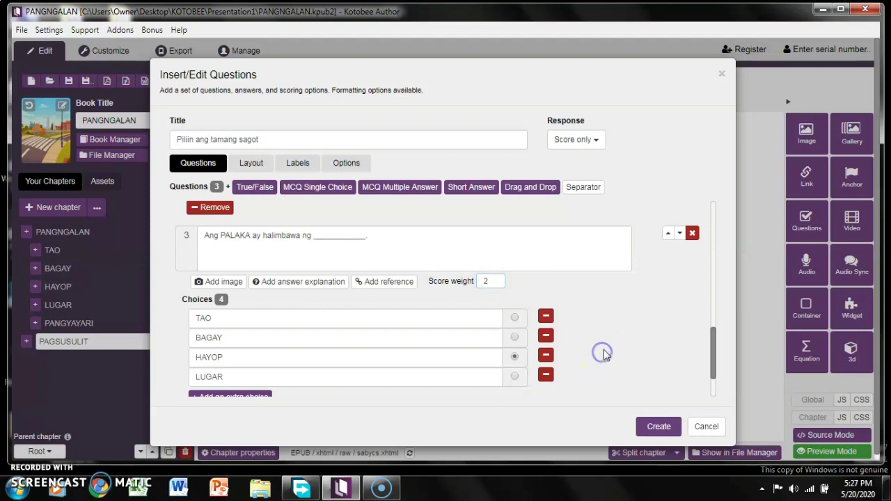
Add a fourth question, a single-choice MCQ, reading "Ang larawang ito ay halimbawa ng __________."
{"action": "scroll", "coordinate": [605, 347], "scroll_direction": "down", "scroll_amount": 2}
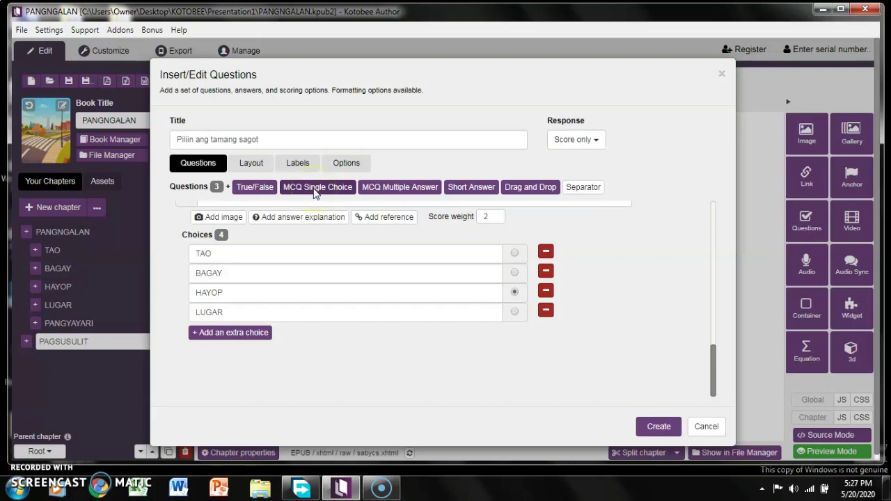
{"action": "left_click", "coordinate": [313, 188]}
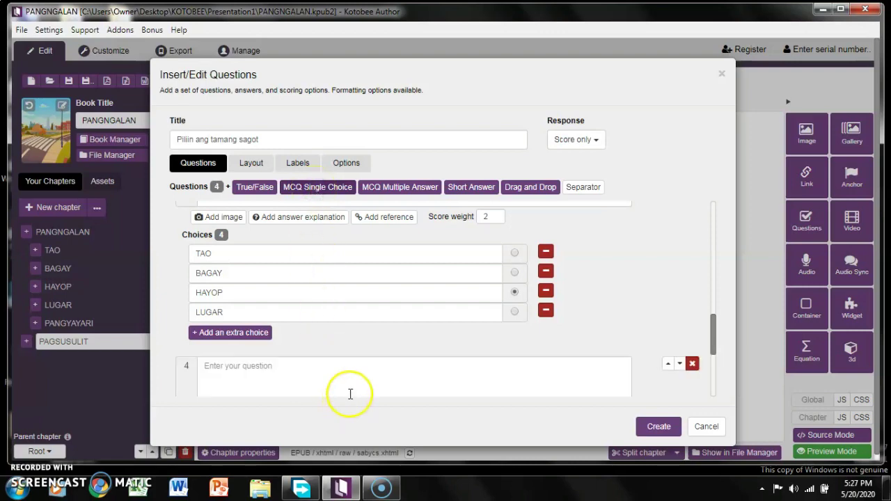
{"action": "scroll", "coordinate": [352, 388], "scroll_direction": "down", "scroll_amount": 1}
{"action": "left_click", "coordinate": [283, 308]}
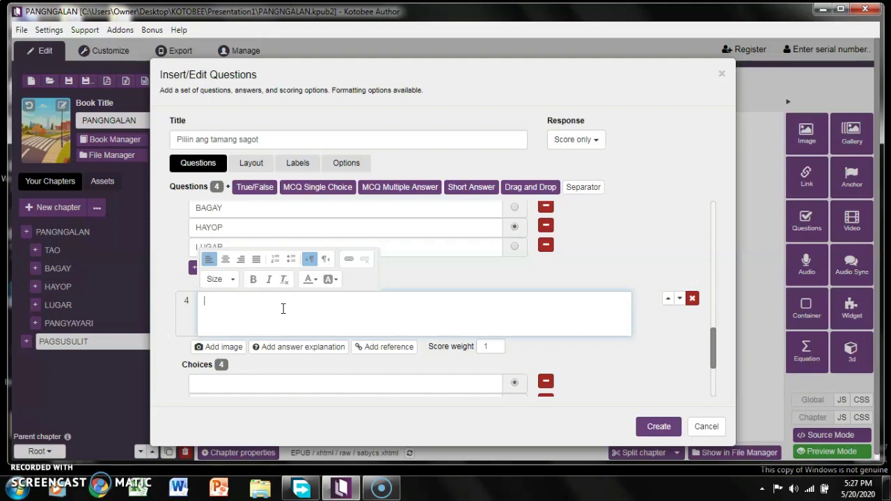
{"action": "type", "text": "Ang larawang ito ay halimbawa ng "}
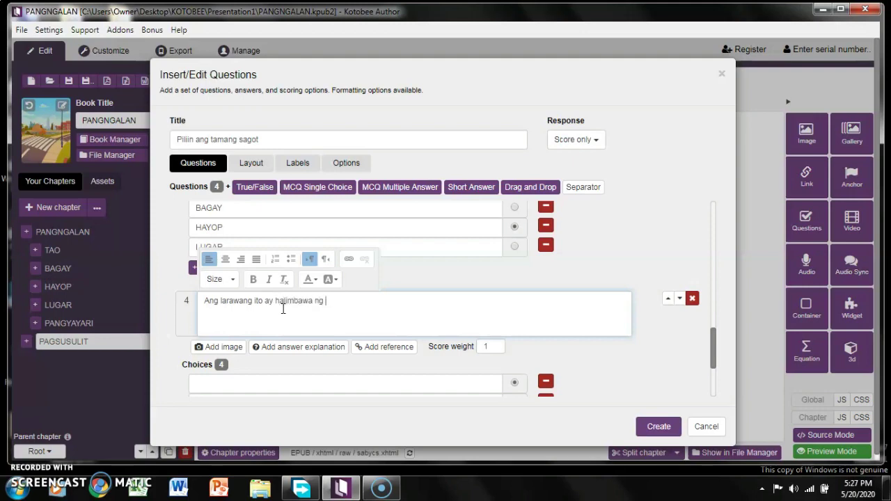
{"action": "type", "text": "________"}
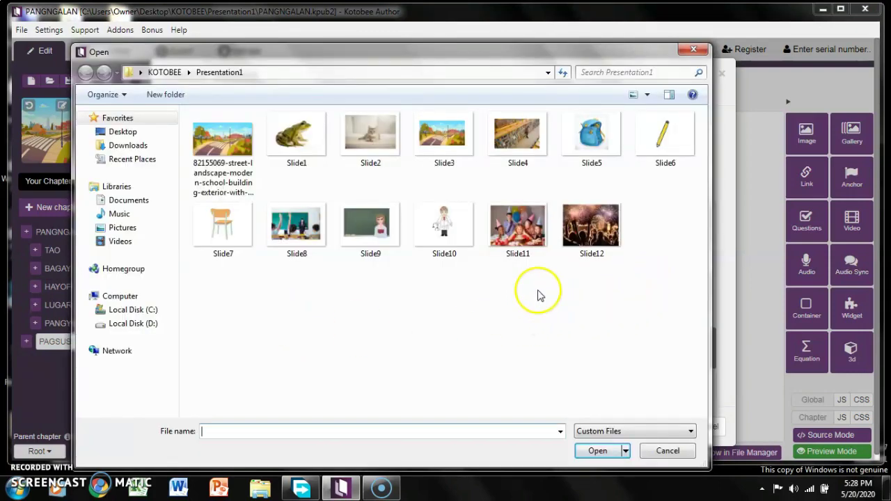
Attach the backpack image Slide5 from the Presentation1 folder to the fourth question and set its score weight to 2
{"action": "left_click", "coordinate": [596, 136]}
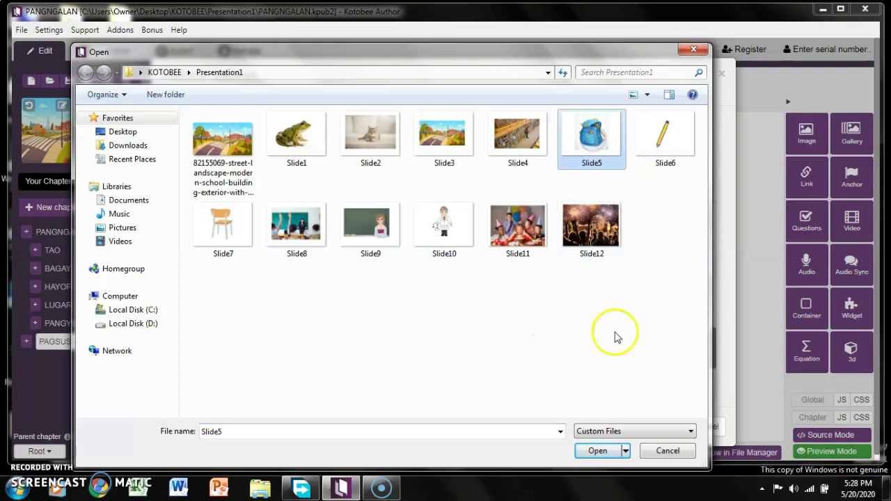
{"action": "left_click", "coordinate": [597, 452]}
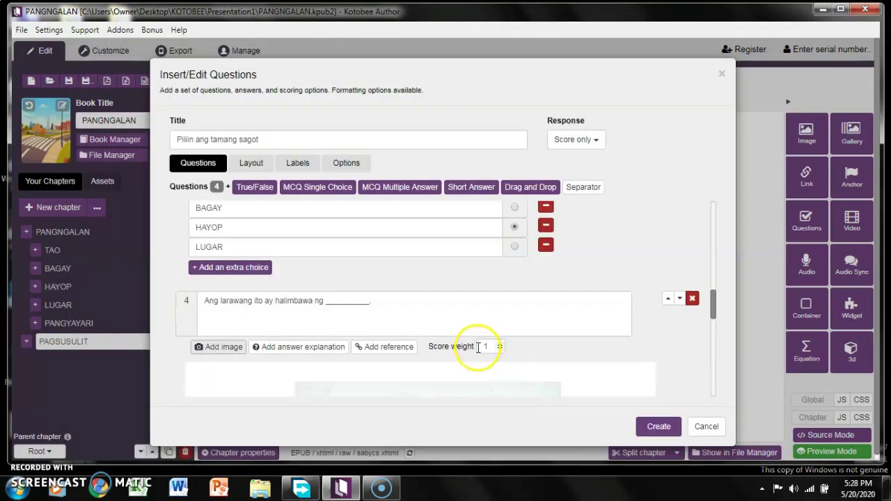
{"action": "scroll", "coordinate": [478, 350], "scroll_direction": "down", "scroll_amount": 1}
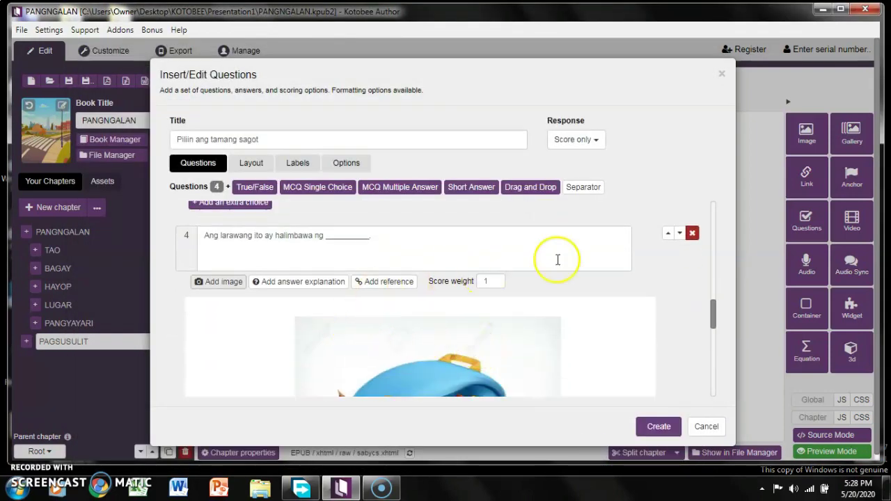
{"action": "left_click", "coordinate": [489, 280]}
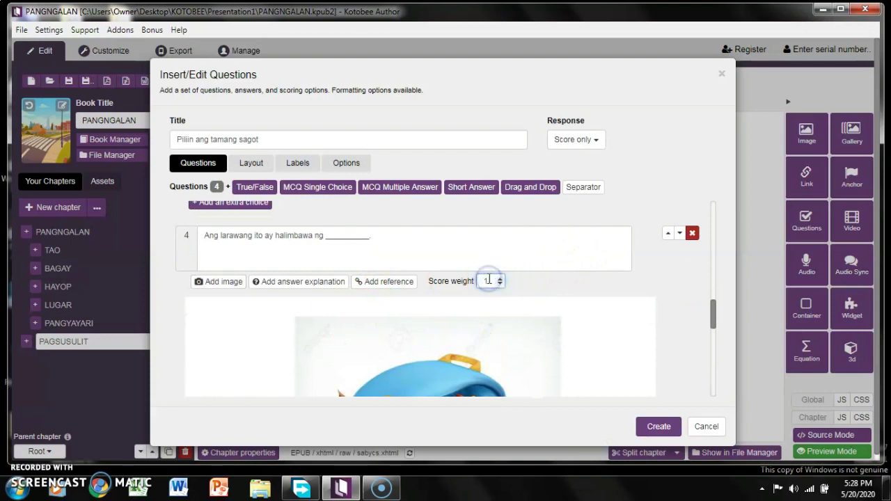
{"action": "left_click", "coordinate": [541, 281]}
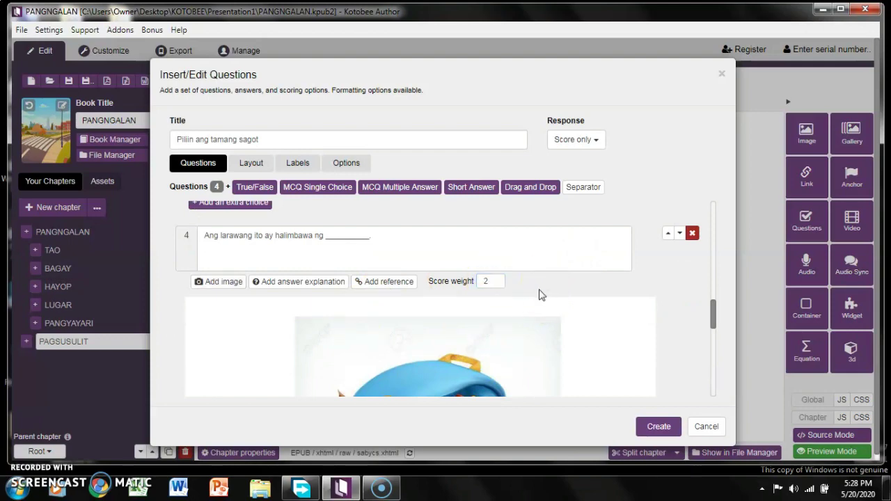
Fill the fourth question's choices with TAO, BAGAY, HAYOP and LUGAR, and mark BAGAY as the correct answer
{"action": "scroll", "coordinate": [541, 294], "scroll_direction": "down", "scroll_amount": 5}
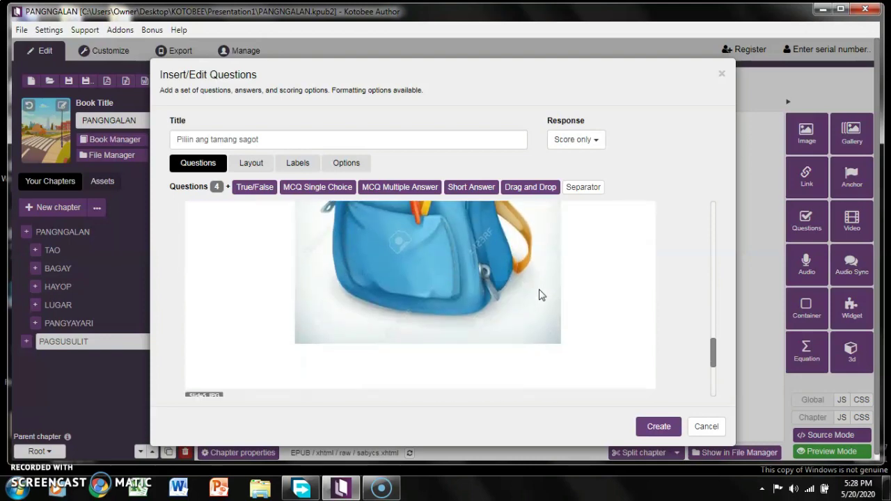
{"action": "scroll", "coordinate": [541, 295], "scroll_direction": "down", "scroll_amount": 4}
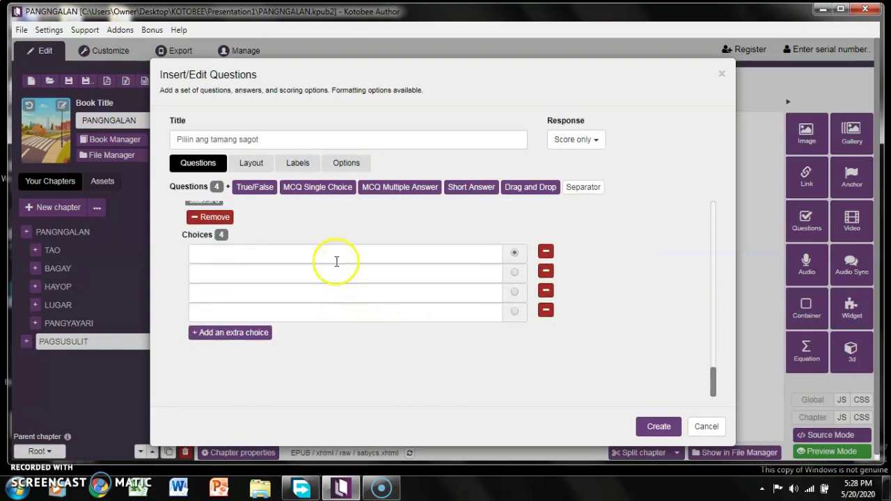
{"action": "left_click", "coordinate": [336, 253]}
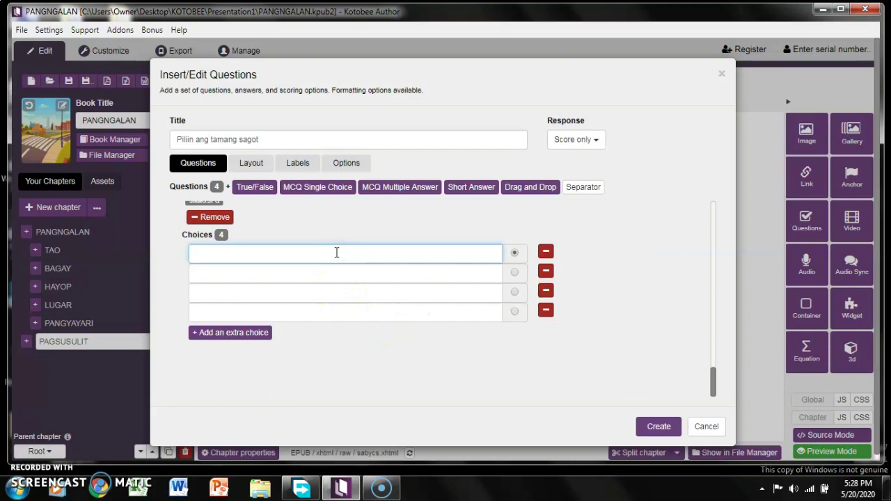
{"action": "type", "text": "TAO"}
{"action": "left_click", "coordinate": [334, 278]}
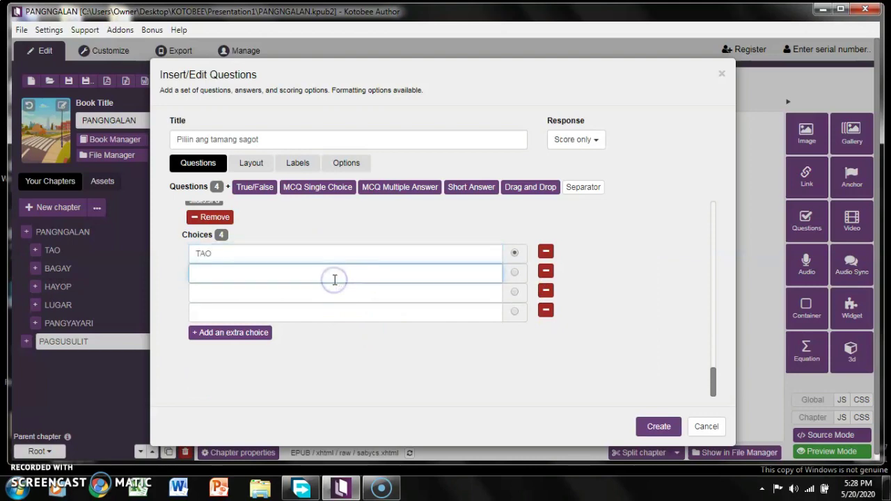
{"action": "type", "text": "BAGAY"}
{"action": "left_click", "coordinate": [332, 297]}
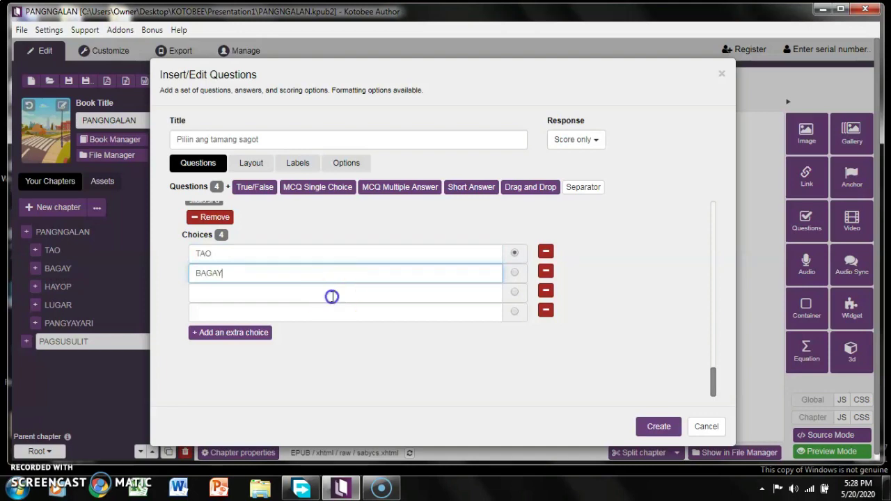
{"action": "type", "text": "HAYOP"}
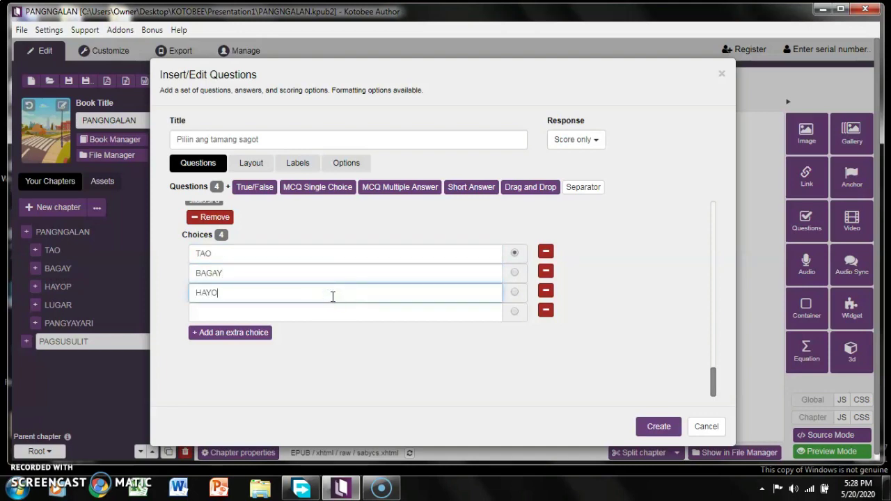
{"action": "left_click", "coordinate": [327, 307]}
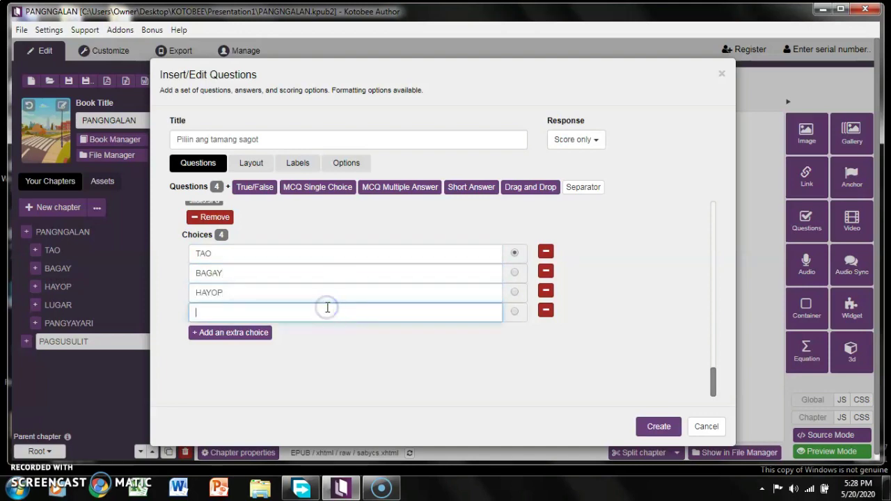
{"action": "type", "text": "LUGAR"}
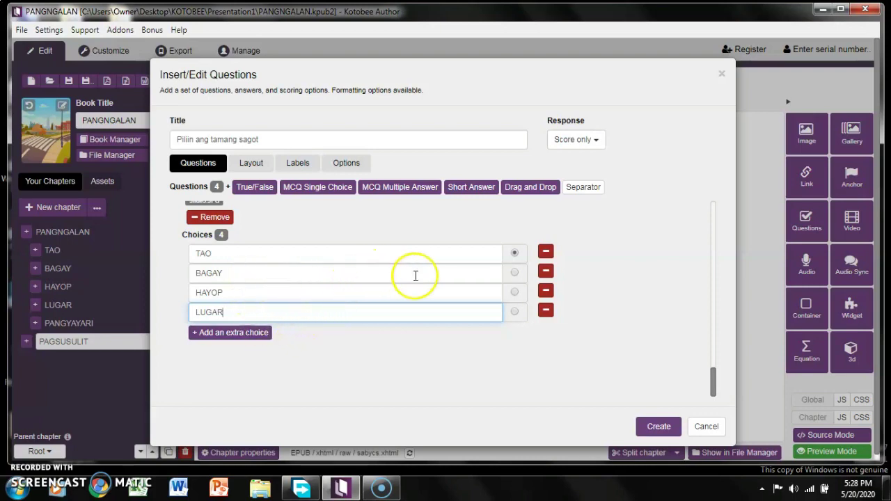
{"action": "left_click", "coordinate": [514, 273]}
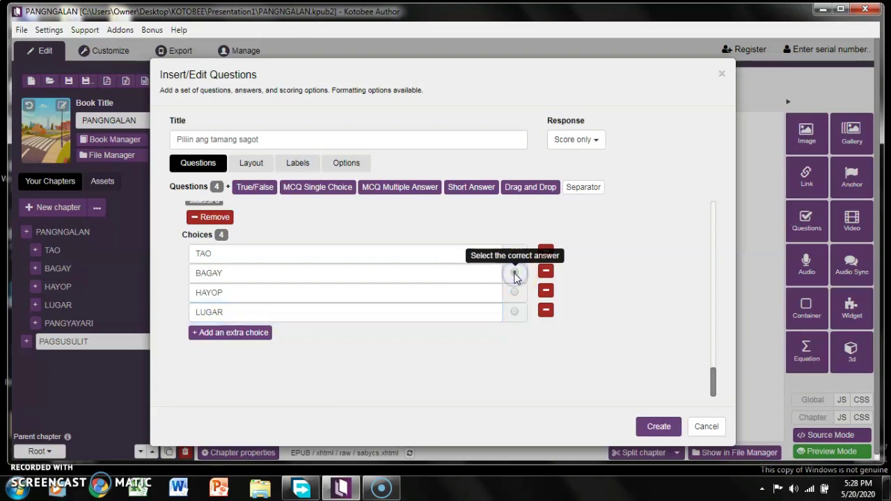
Add two blank multiple-answer MCQ questions after the fourth question
{"action": "scroll", "coordinate": [601, 268], "scroll_direction": "up", "scroll_amount": 6}
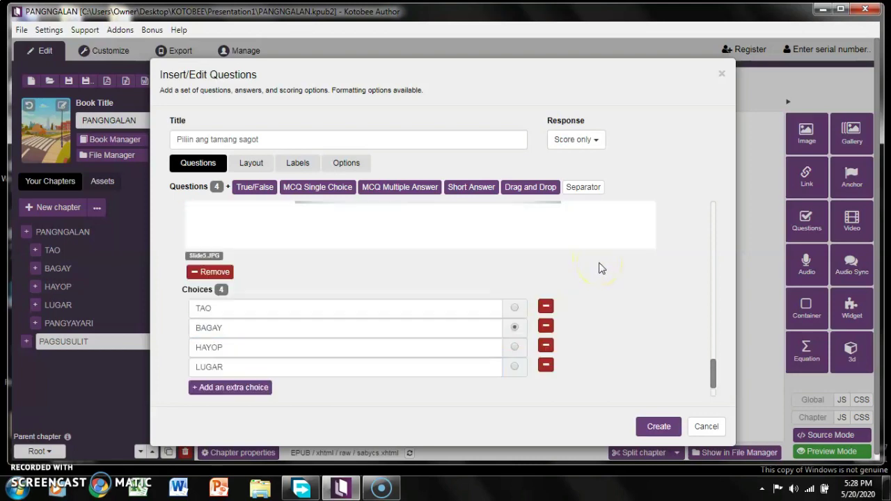
{"action": "scroll", "coordinate": [601, 268], "scroll_direction": "up", "scroll_amount": 10}
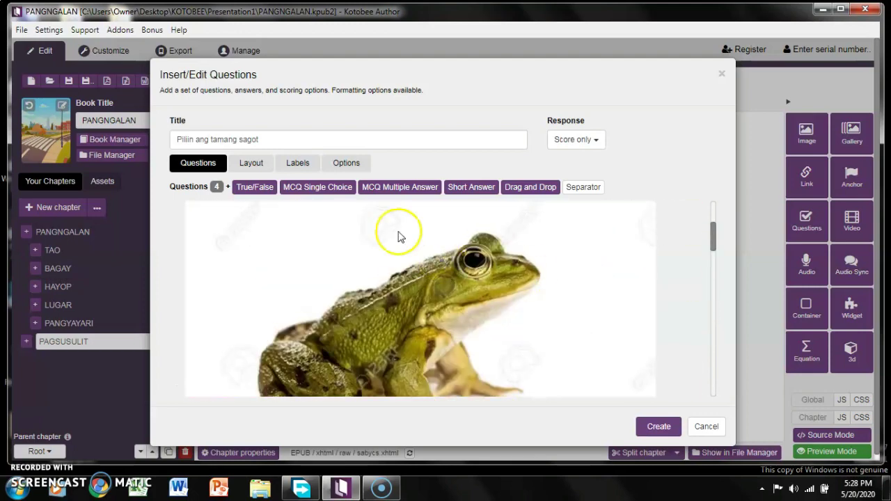
{"action": "left_click", "coordinate": [379, 188]}
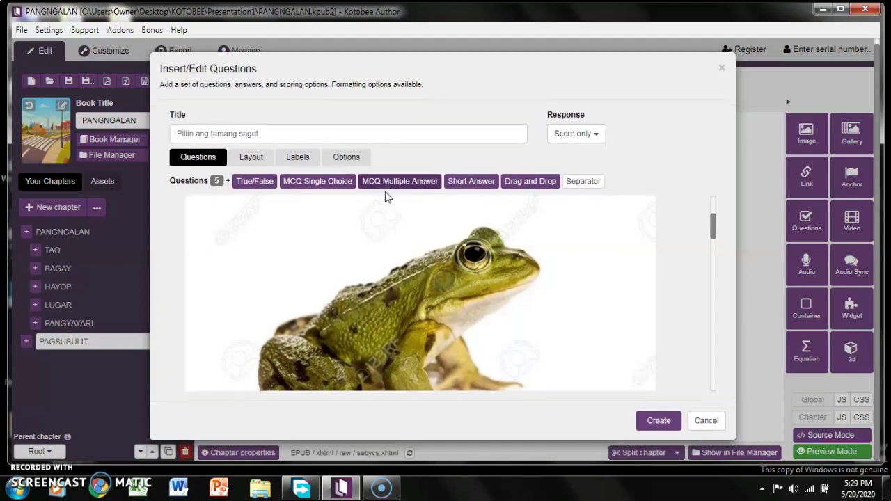
{"action": "left_click", "coordinate": [392, 180]}
{"action": "scroll", "coordinate": [399, 354], "scroll_direction": "down", "scroll_amount": 5}
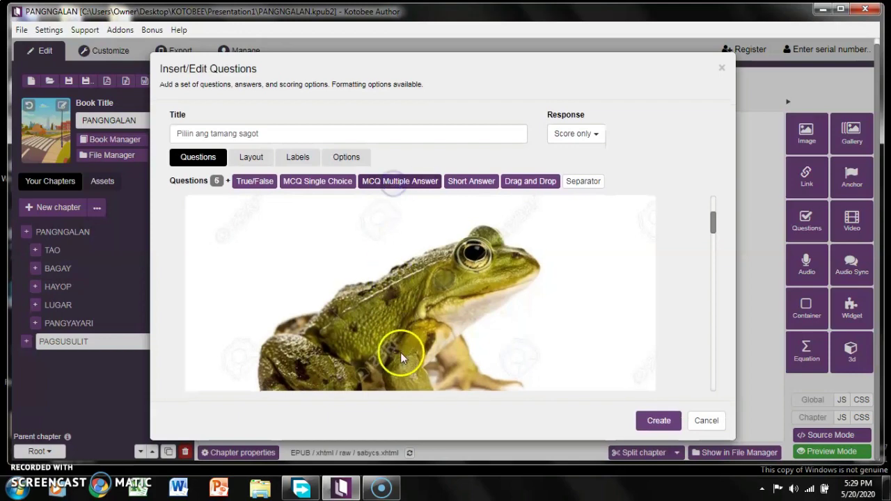
{"action": "scroll", "coordinate": [402, 357], "scroll_direction": "down", "scroll_amount": 10}
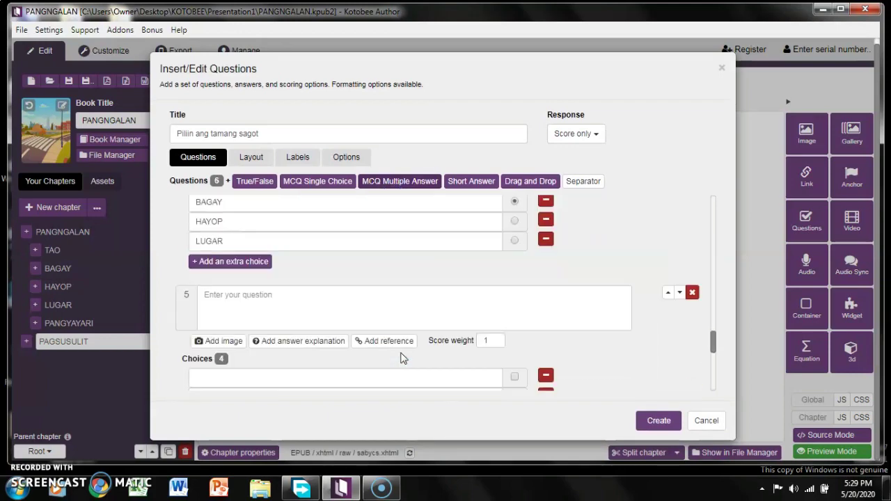
{"action": "scroll", "coordinate": [402, 358], "scroll_direction": "down", "scroll_amount": 3}
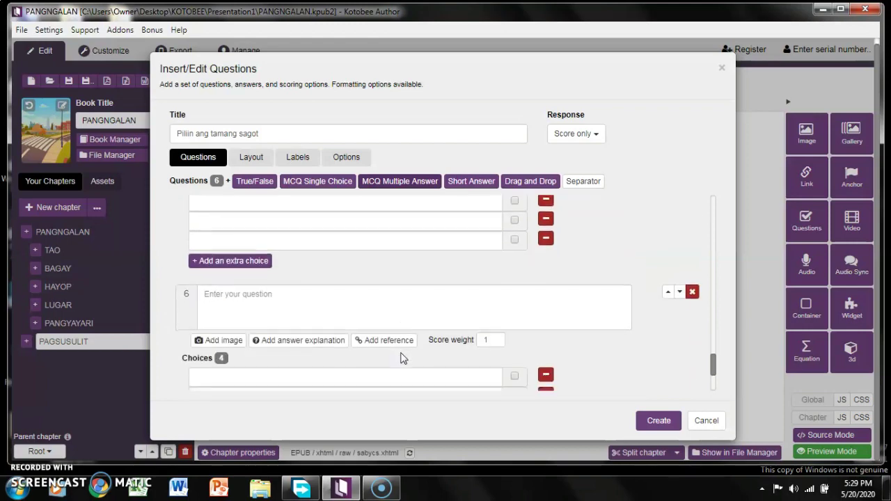
{"action": "scroll", "coordinate": [402, 358], "scroll_direction": "up", "scroll_amount": 2}
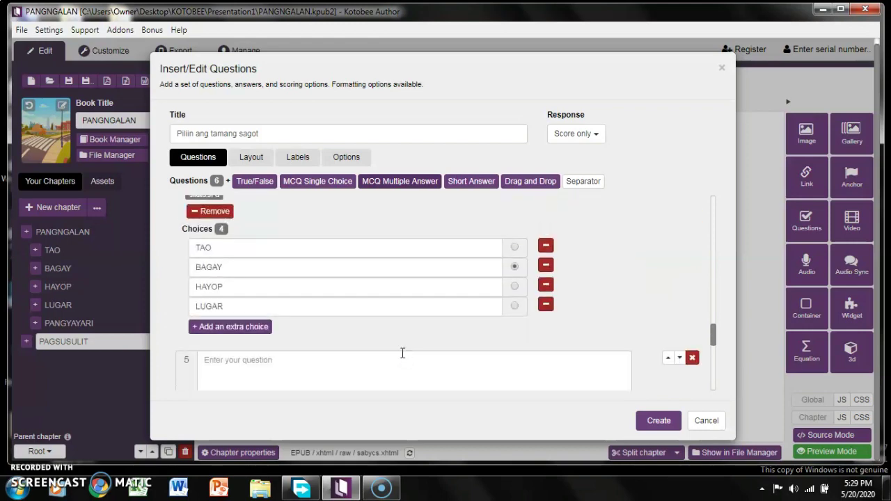
{"action": "scroll", "coordinate": [402, 353], "scroll_direction": "down", "scroll_amount": 2}
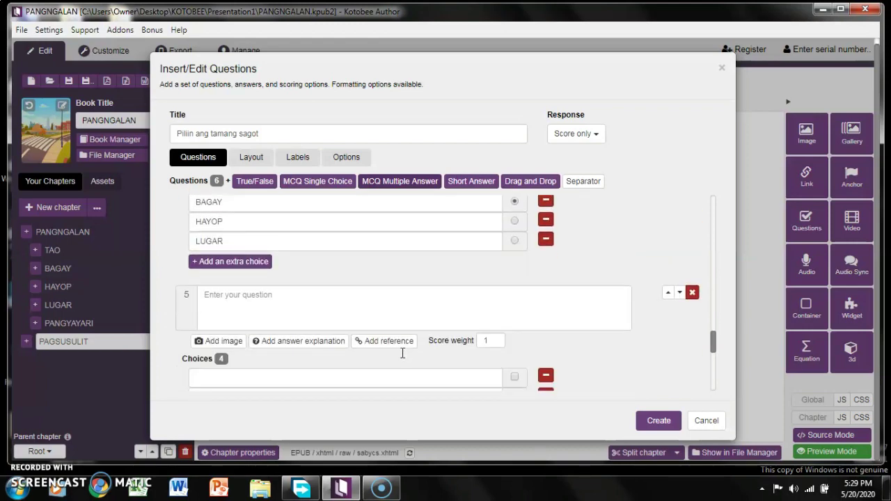
Enter "Ang PALAKA at LAPIS ay mga halimbawa ng __________." as the fifth question's text
{"action": "left_click", "coordinate": [384, 300]}
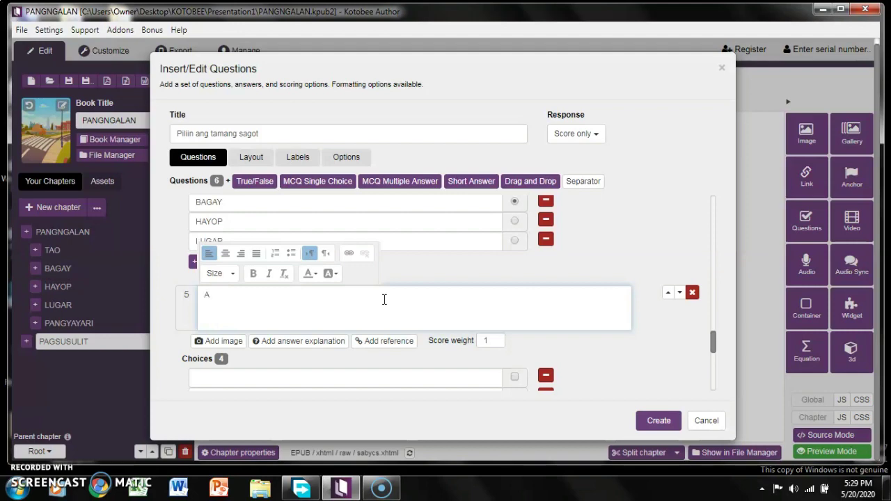
{"action": "type", "text": "ng PALAKA at "}
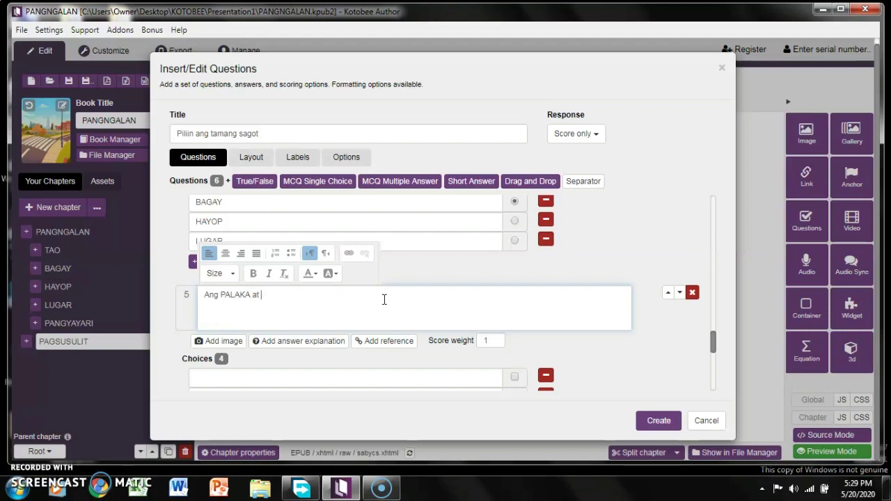
{"action": "type", "text": "LAP"}
{"action": "type", "text": "IS at"}
{"action": "type", "text": "y mga "}
{"action": "type", "text": "halimbawa"}
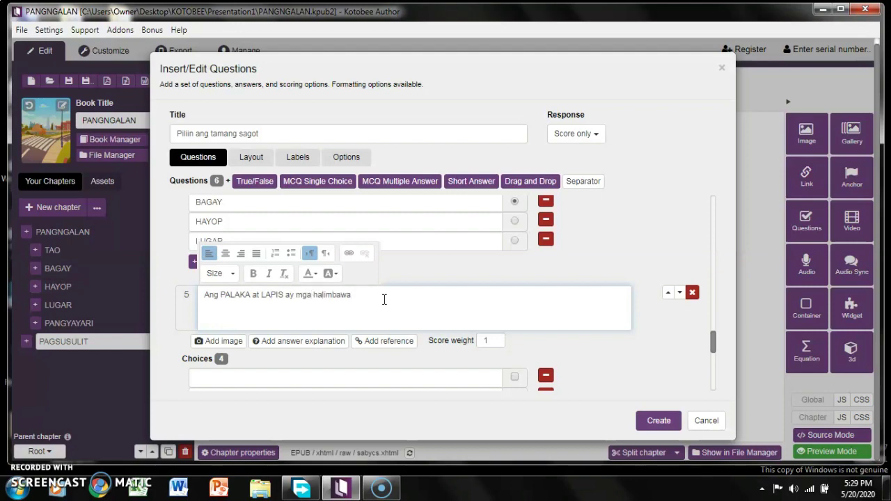
{"action": "type", "text": " ng __________."}
{"action": "scroll", "coordinate": [392, 302], "scroll_direction": "down", "scroll_amount": 2}
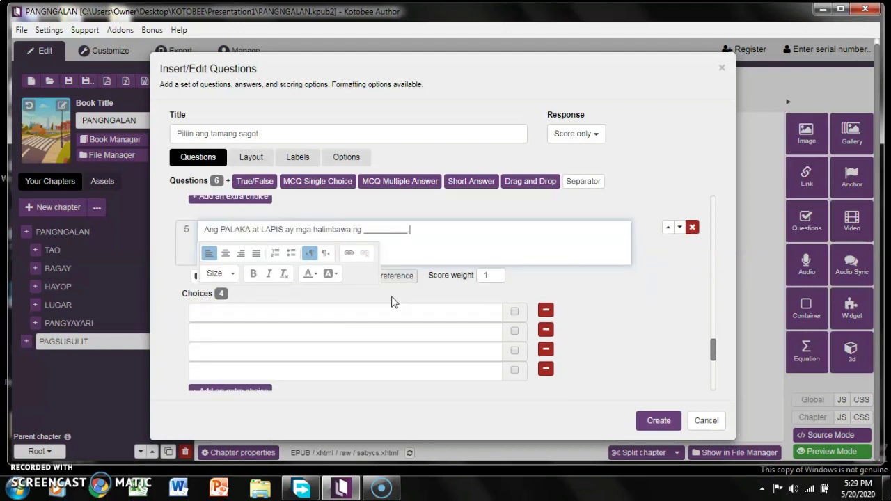
{"action": "left_click", "coordinate": [371, 309]}
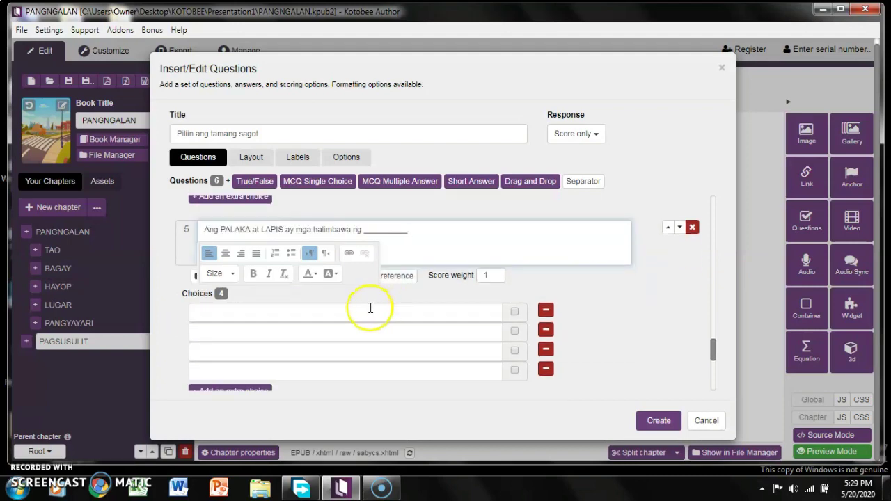
Give the fifth question a score weight of 2 and choices TAO, BAGAY, HAYOP and PANGYAYARI, with BAGAY and HAYOP marked correct
{"action": "left_click", "coordinate": [486, 276]}
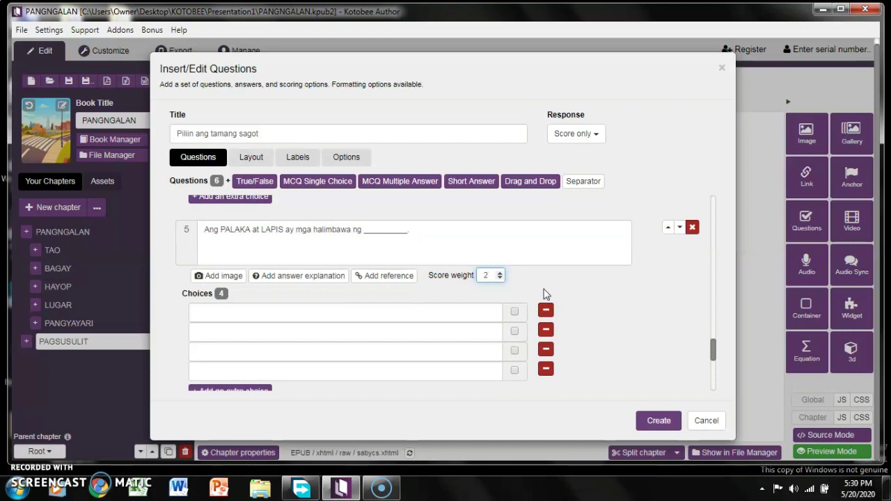
{"action": "left_click", "coordinate": [328, 311]}
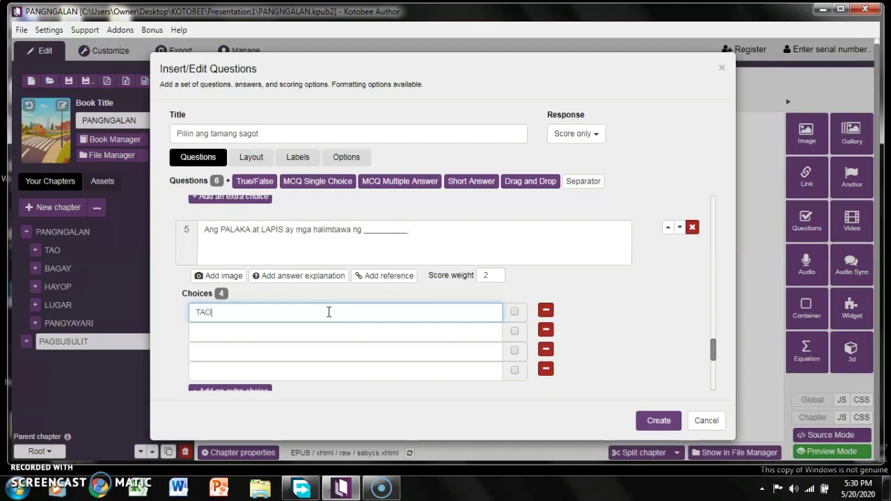
{"action": "left_click", "coordinate": [322, 335]}
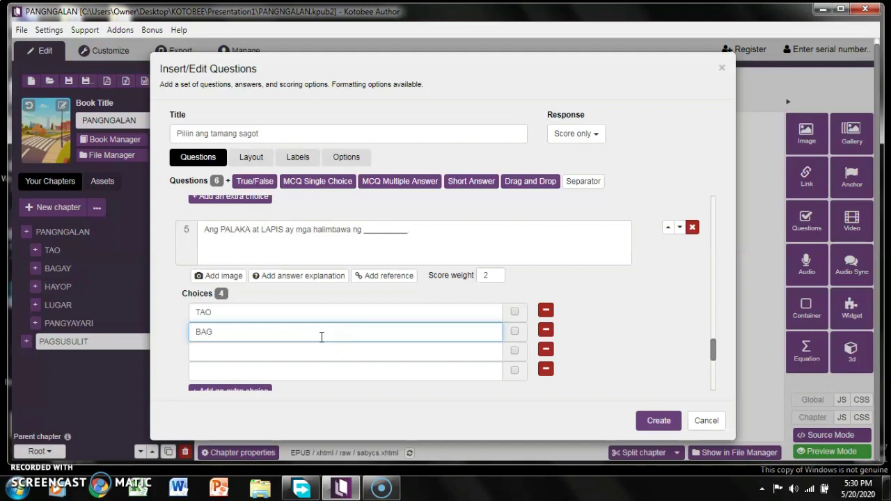
{"action": "left_click", "coordinate": [319, 349]}
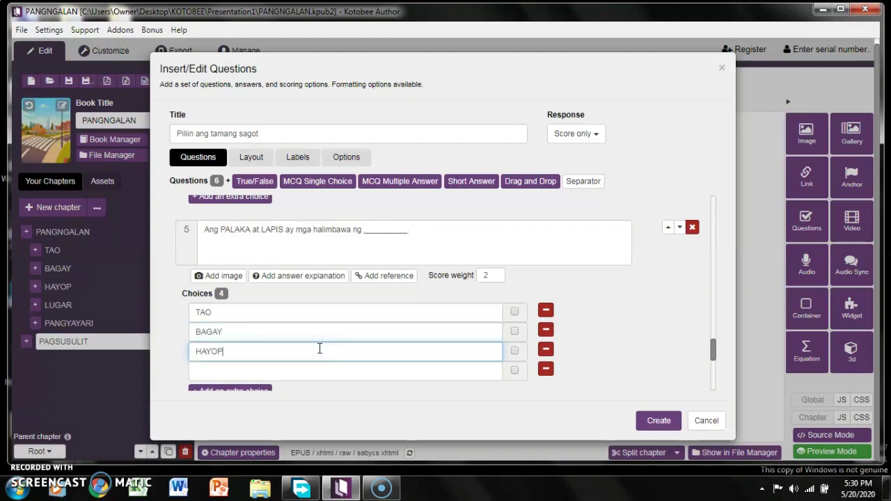
{"action": "left_click", "coordinate": [309, 369]}
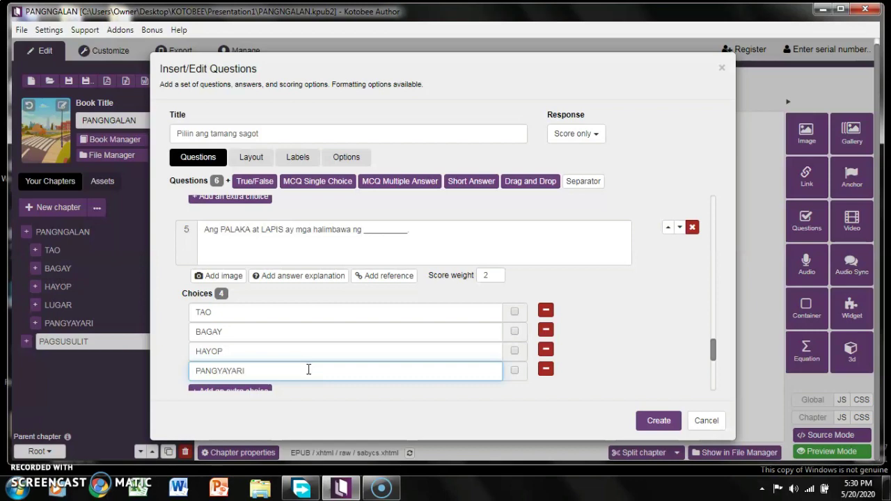
{"action": "left_click", "coordinate": [309, 370]}
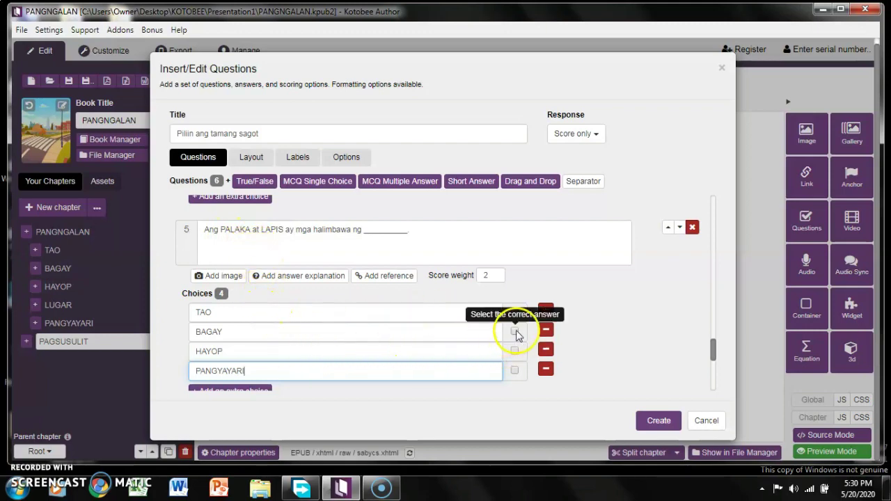
{"action": "left_click", "coordinate": [514, 351]}
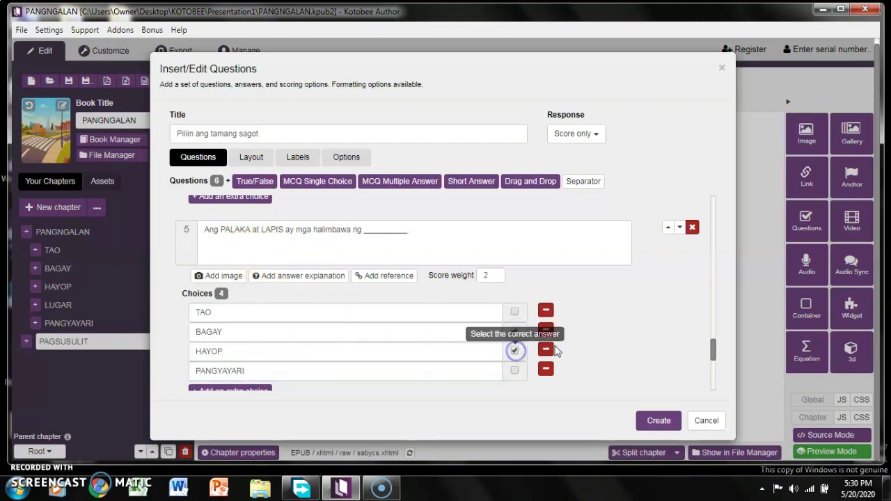
Delete the blank sixth question from the question set
{"action": "scroll", "coordinate": [590, 316], "scroll_direction": "down", "scroll_amount": 1}
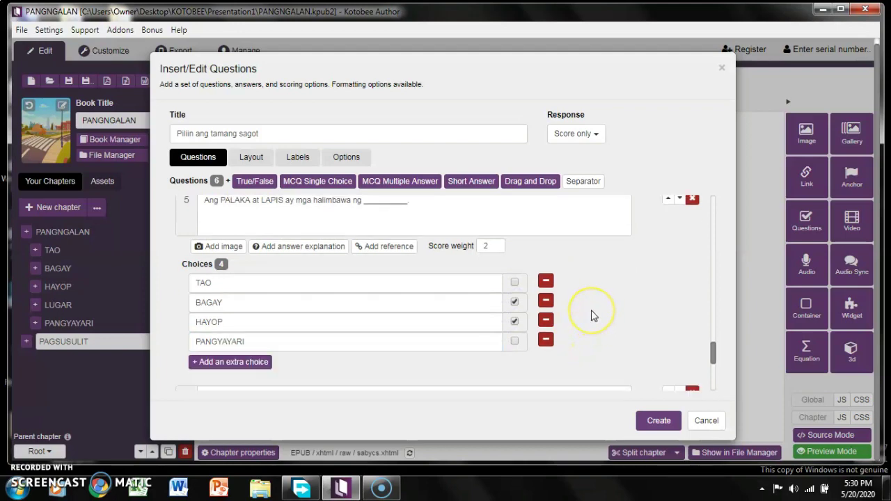
{"action": "scroll", "coordinate": [593, 315], "scroll_direction": "down", "scroll_amount": 3}
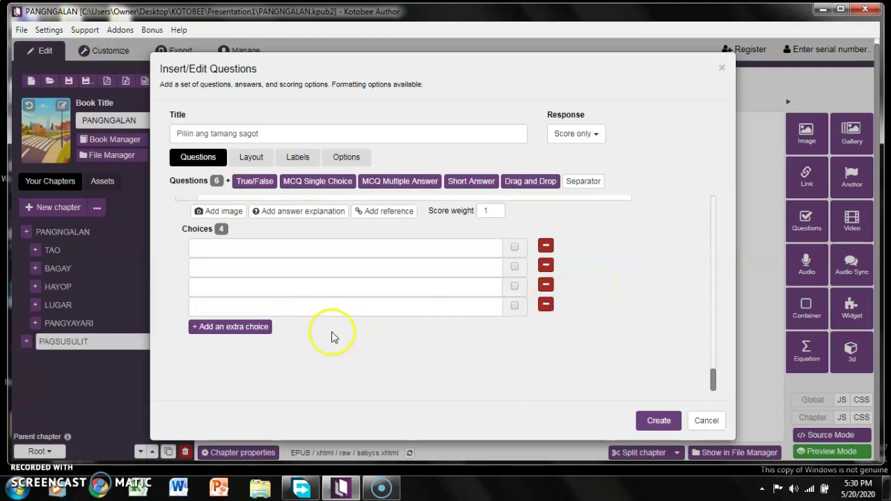
{"action": "scroll", "coordinate": [334, 328], "scroll_direction": "up", "scroll_amount": 1}
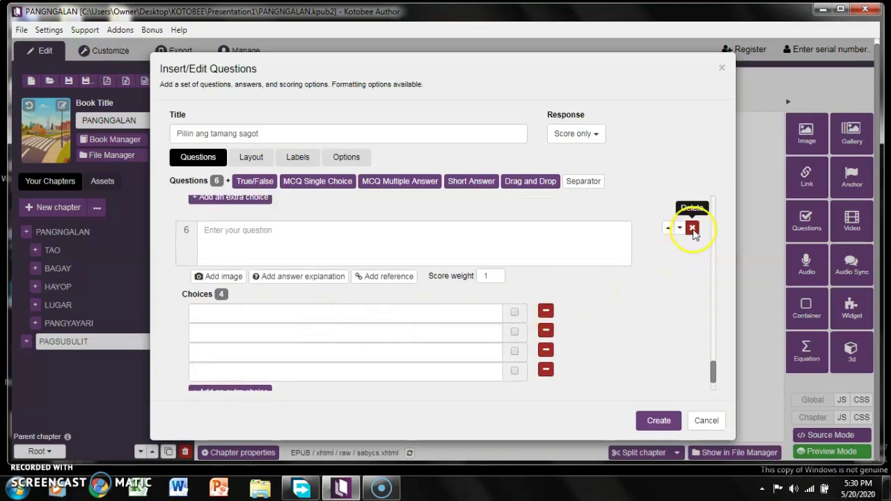
{"action": "left_click", "coordinate": [692, 230]}
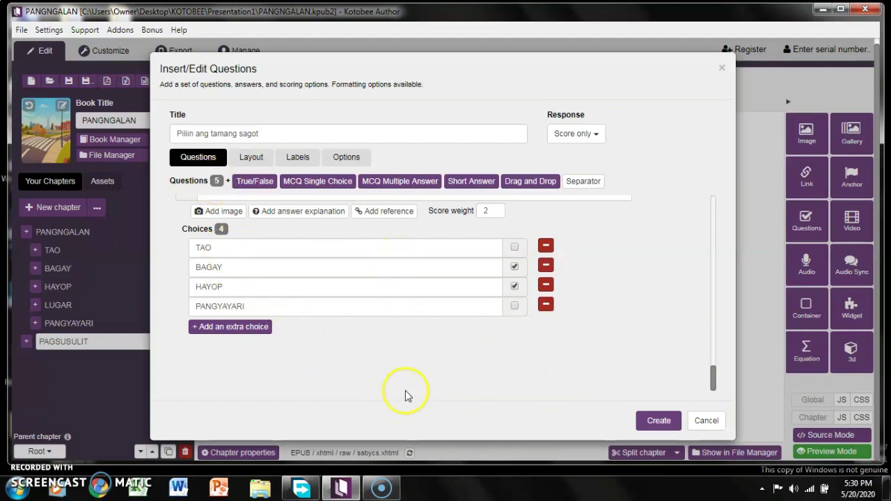
Review all five questions from the first to the last, checking their texts, images, score weights, choices and marked answers
{"action": "scroll", "coordinate": [558, 320], "scroll_direction": "up", "scroll_amount": 20}
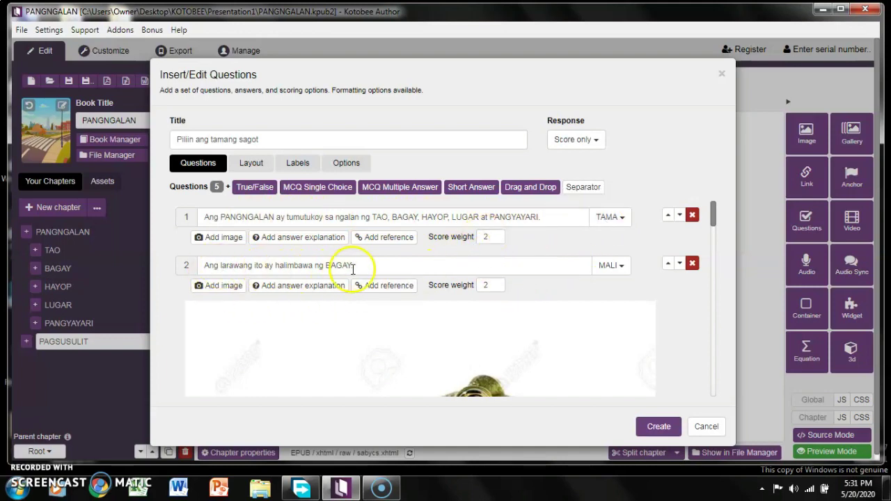
{"action": "scroll", "coordinate": [488, 354], "scroll_direction": "down", "scroll_amount": 3}
{"action": "scroll", "coordinate": [489, 353], "scroll_direction": "up", "scroll_amount": 3}
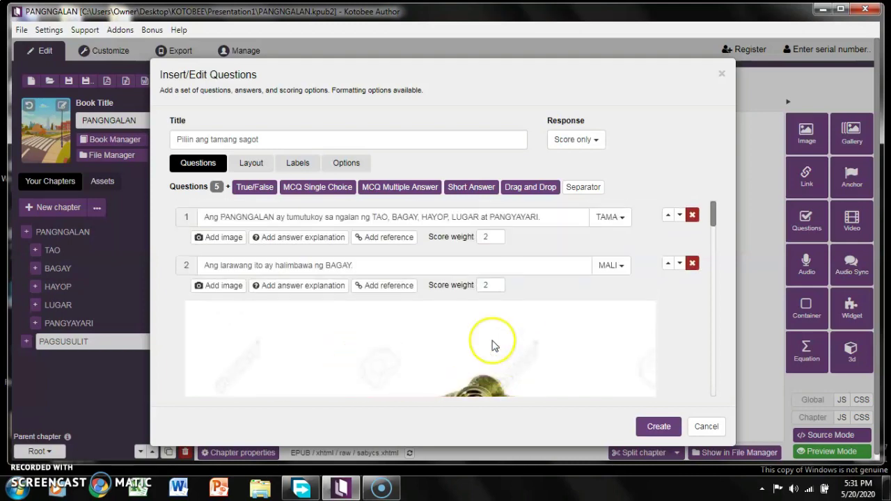
{"action": "scroll", "coordinate": [488, 299], "scroll_direction": "down", "scroll_amount": 5}
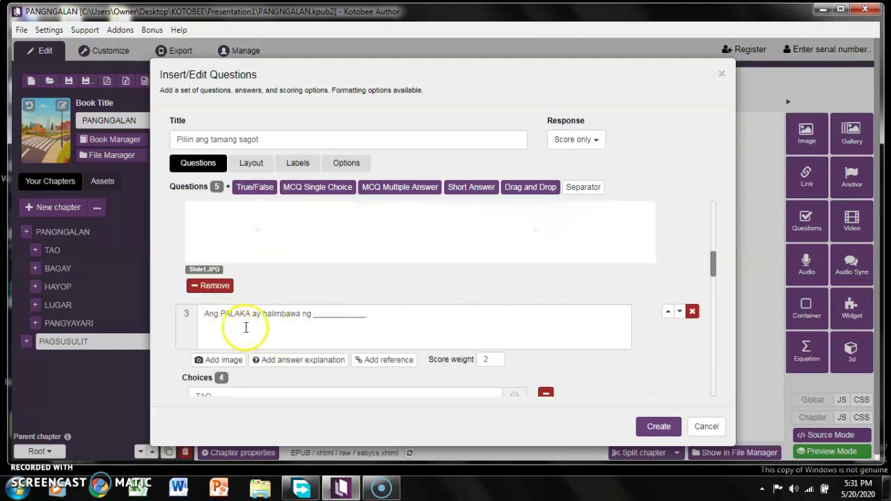
{"action": "scroll", "coordinate": [306, 320], "scroll_direction": "down", "scroll_amount": 3}
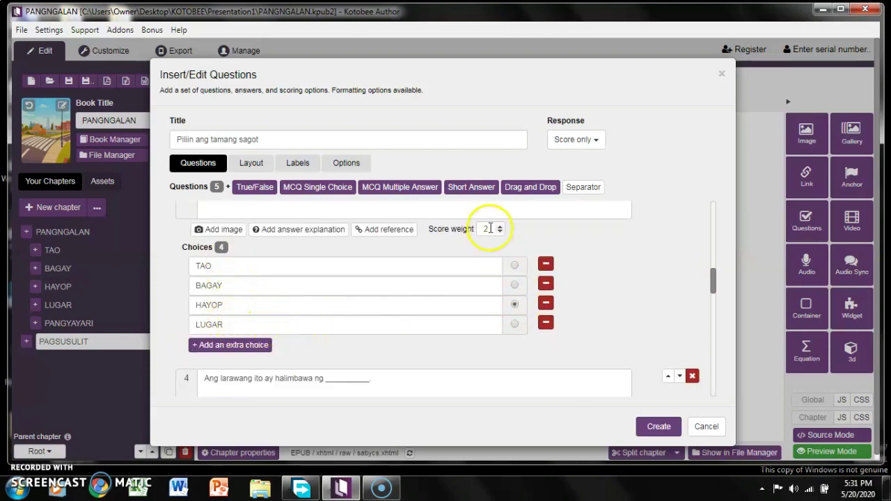
{"action": "scroll", "coordinate": [574, 333], "scroll_direction": "down", "scroll_amount": 3}
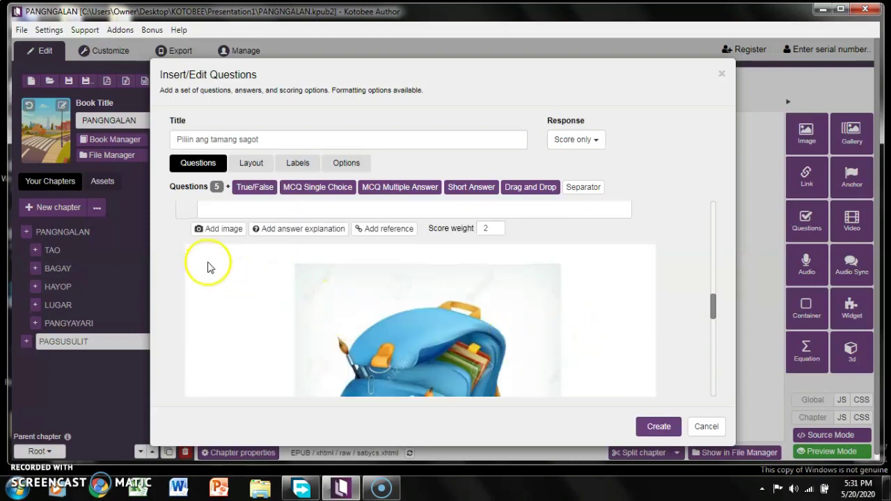
{"action": "scroll", "coordinate": [212, 269], "scroll_direction": "up", "scroll_amount": 1}
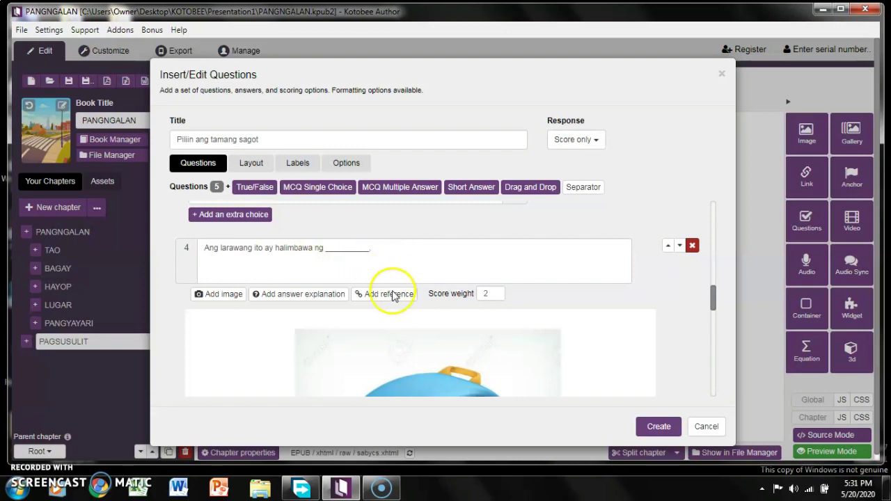
{"action": "scroll", "coordinate": [479, 294], "scroll_direction": "down", "scroll_amount": 3}
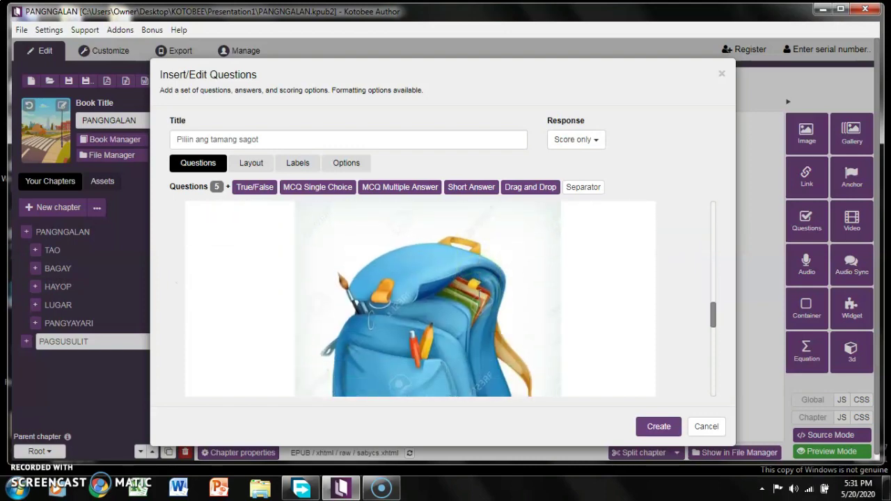
{"action": "scroll", "coordinate": [472, 301], "scroll_direction": "down", "scroll_amount": 5}
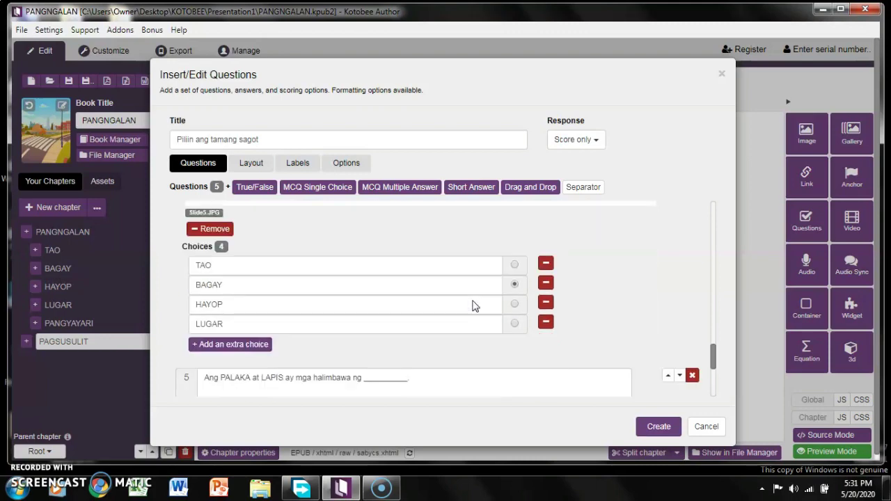
{"action": "scroll", "coordinate": [513, 288], "scroll_direction": "down", "scroll_amount": 4}
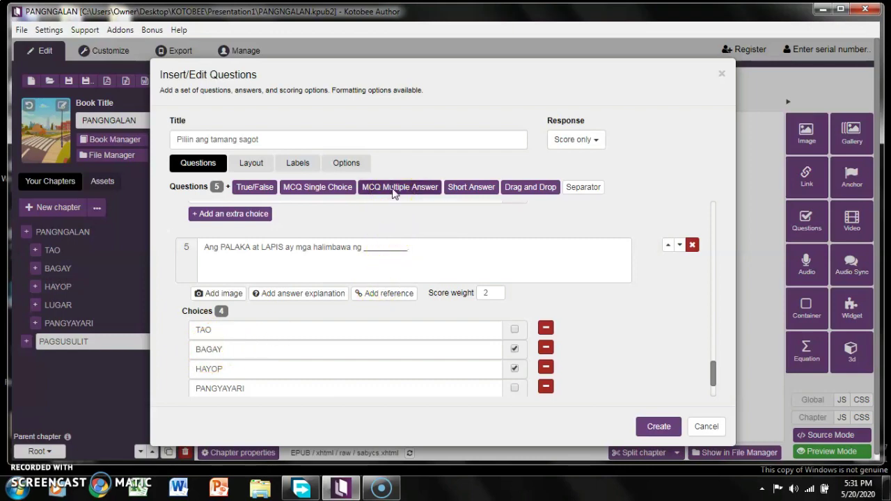
{"action": "type", "text": "."}
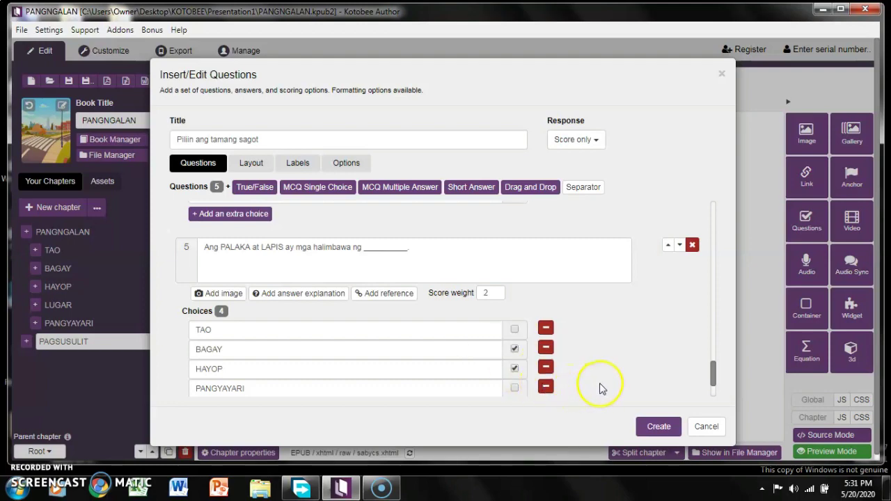
{"action": "scroll", "coordinate": [603, 388], "scroll_direction": "down", "scroll_amount": 2}
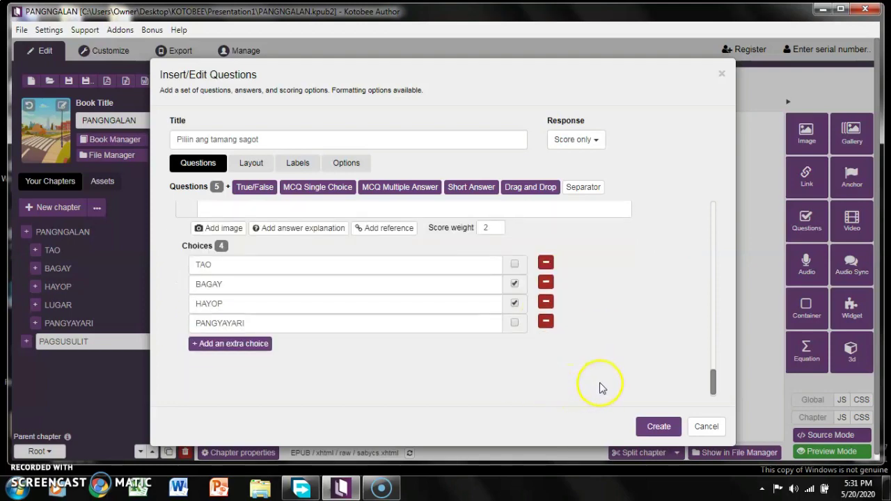
Create the question set in the PAGSUSULIT chapter and open the e-book's customization preview
{"action": "left_click", "coordinate": [657, 427]}
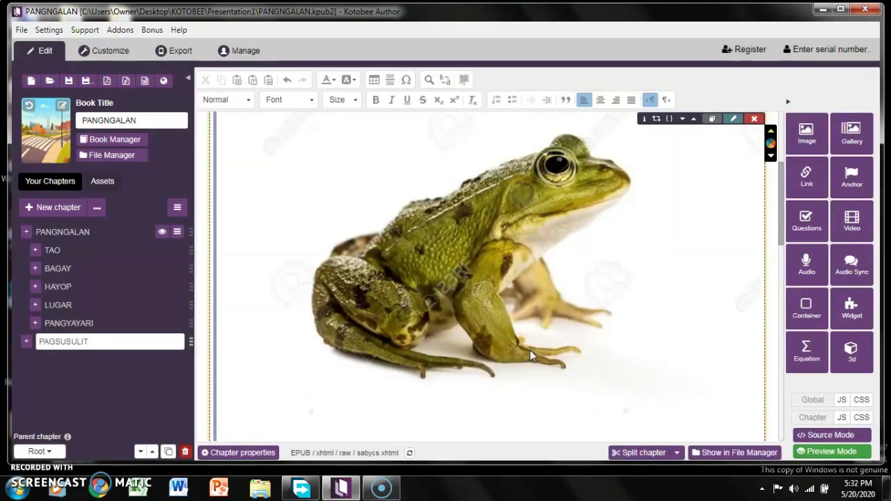
{"action": "left_click", "coordinate": [100, 53]}
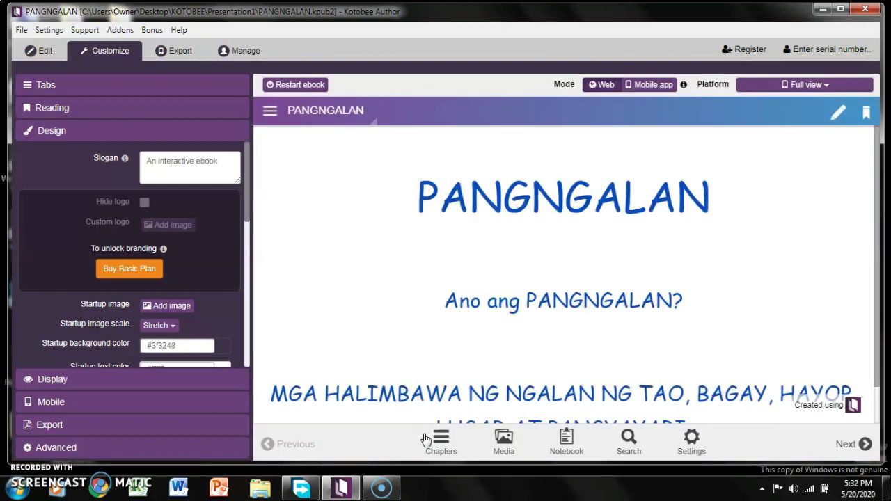
{"action": "left_click", "coordinate": [471, 416]}
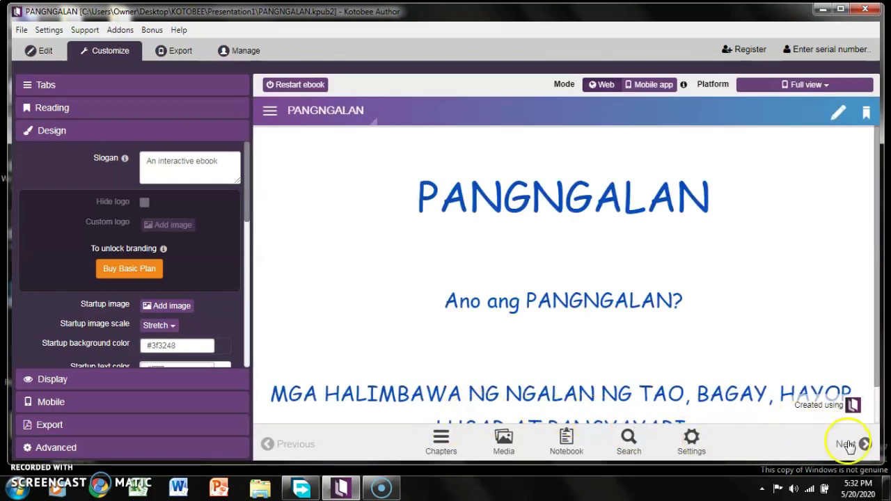
Test the PANGNGALAN heading, the "Ano ang PANGNGALAN?" line and the MGA HALIMBAWA line in the preview, closing what each one opens
{"action": "left_click", "coordinate": [563, 203]}
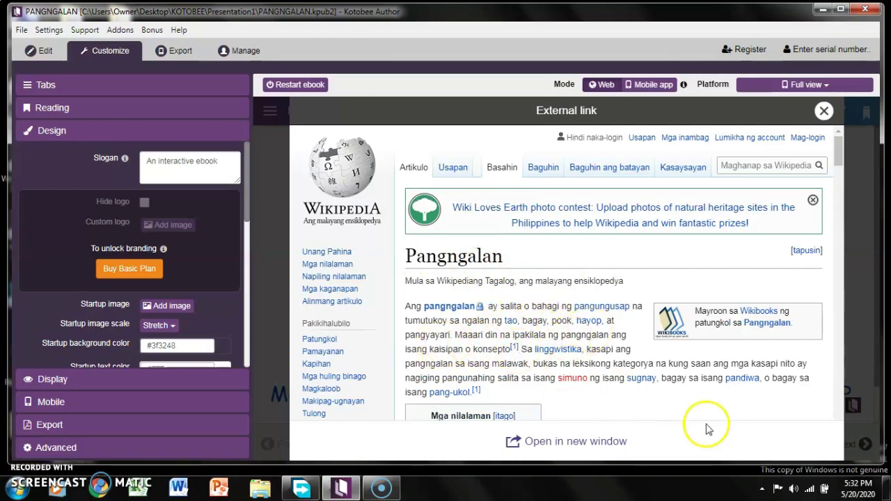
{"action": "left_click", "coordinate": [824, 112]}
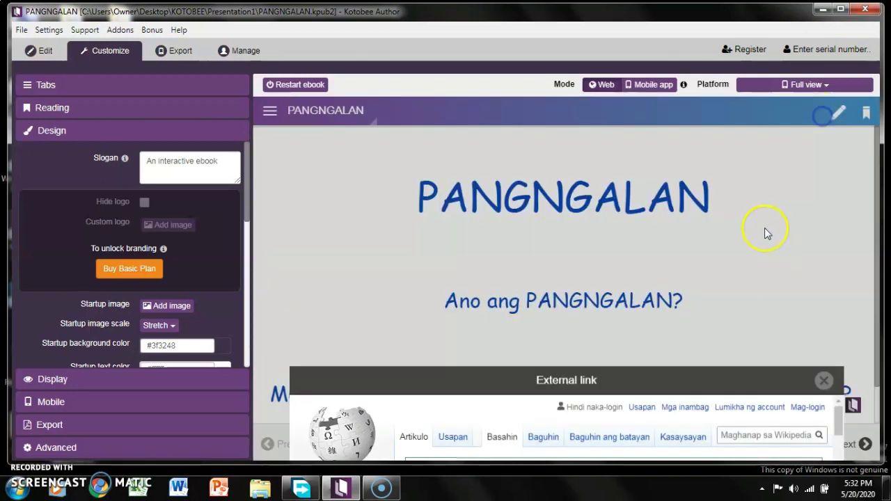
{"action": "scroll", "coordinate": [592, 326], "scroll_direction": "down", "scroll_amount": 1}
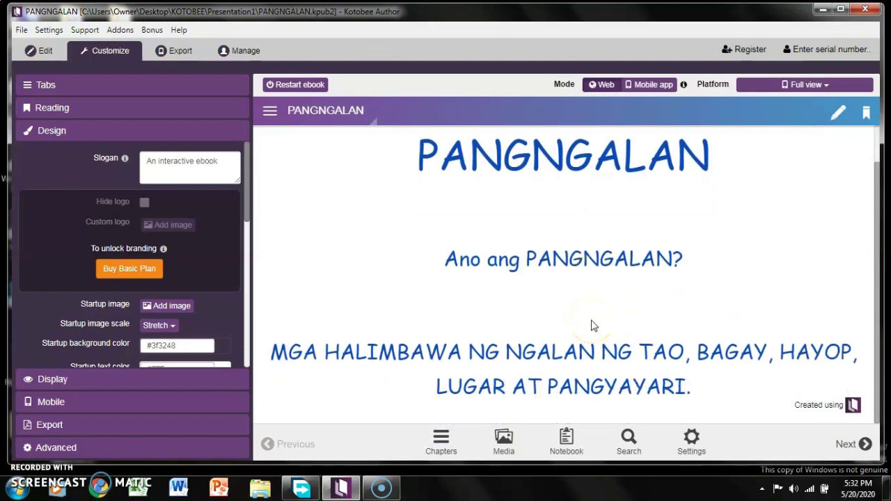
{"action": "left_click", "coordinate": [588, 265]}
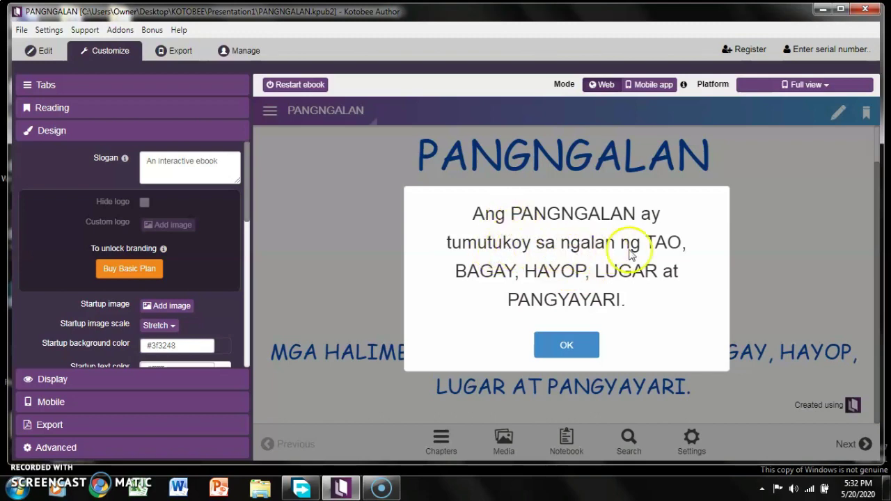
{"action": "left_click", "coordinate": [567, 339]}
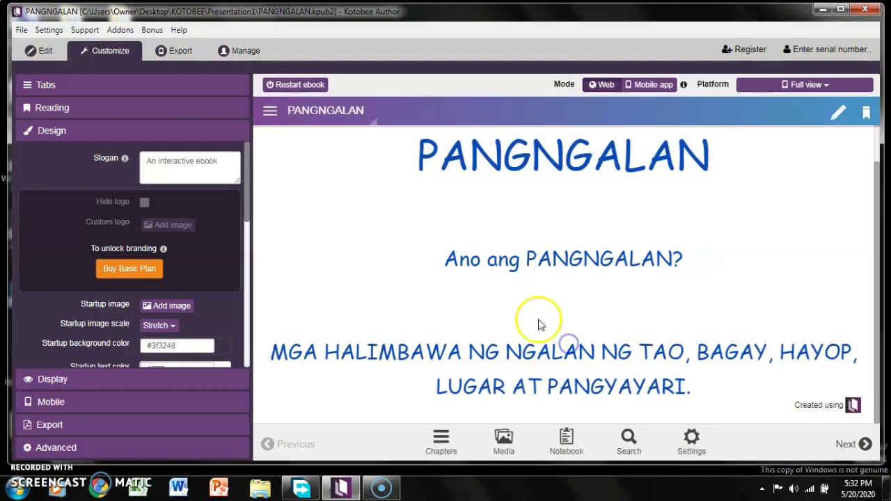
{"action": "left_click", "coordinate": [533, 360]}
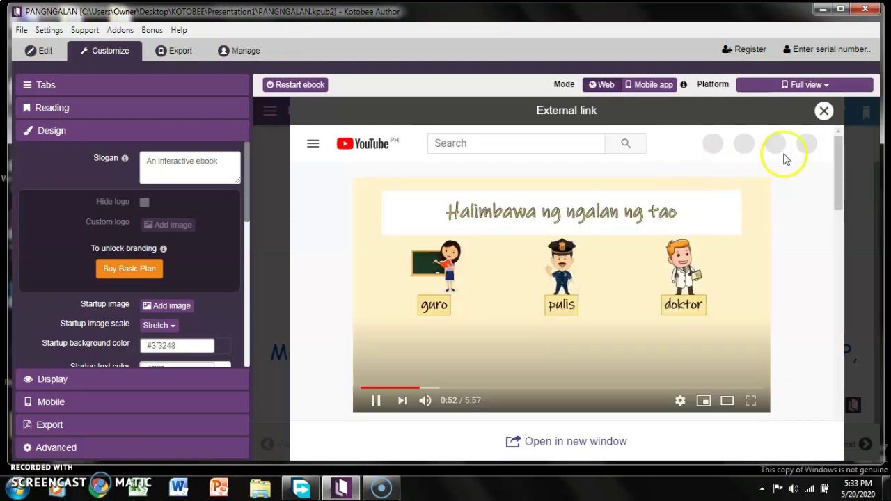
{"action": "left_click", "coordinate": [824, 113]}
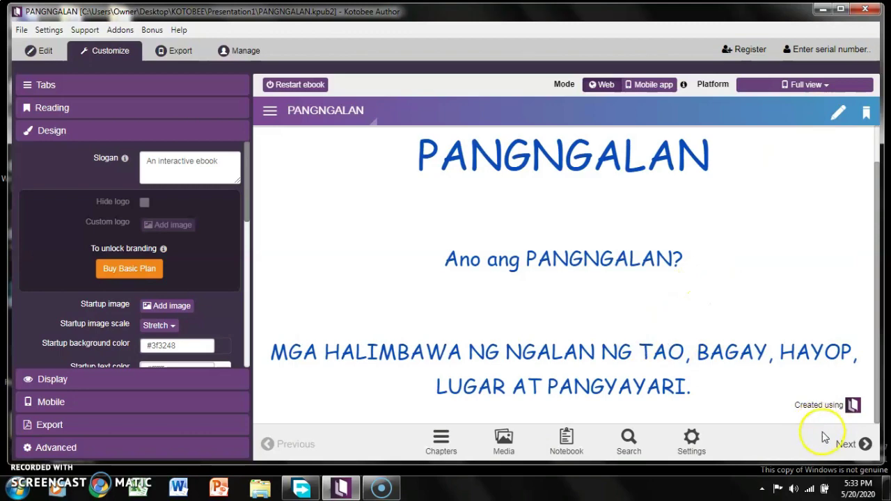
Page forward through the e-book preview from the PANGNGALAN chapter to the PAGSUSULIT chapter
{"action": "left_click", "coordinate": [849, 446]}
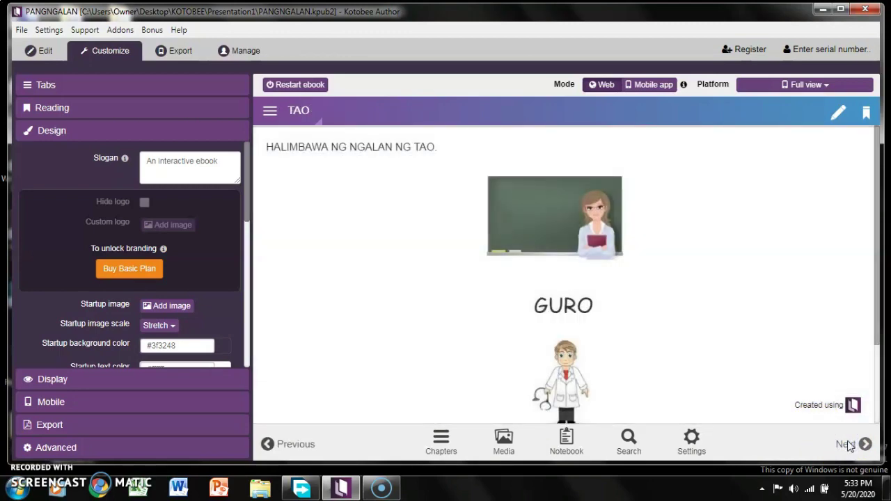
{"action": "left_click", "coordinate": [849, 446]}
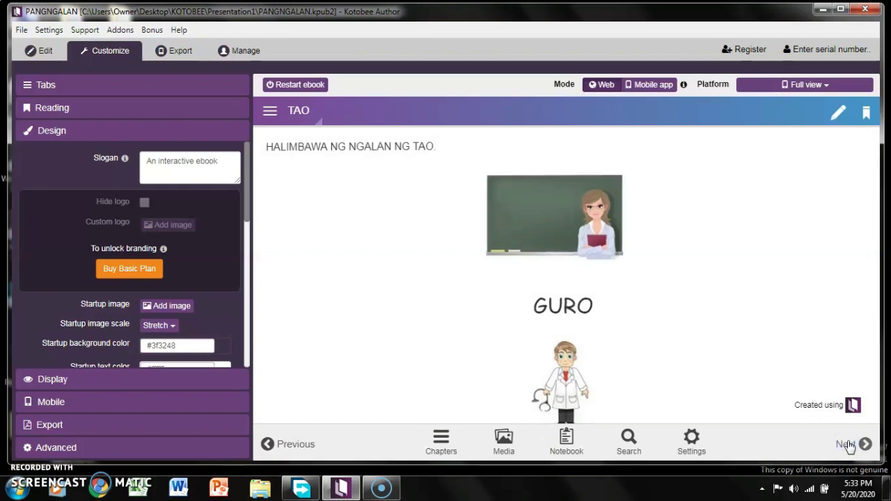
{"action": "left_click", "coordinate": [848, 446]}
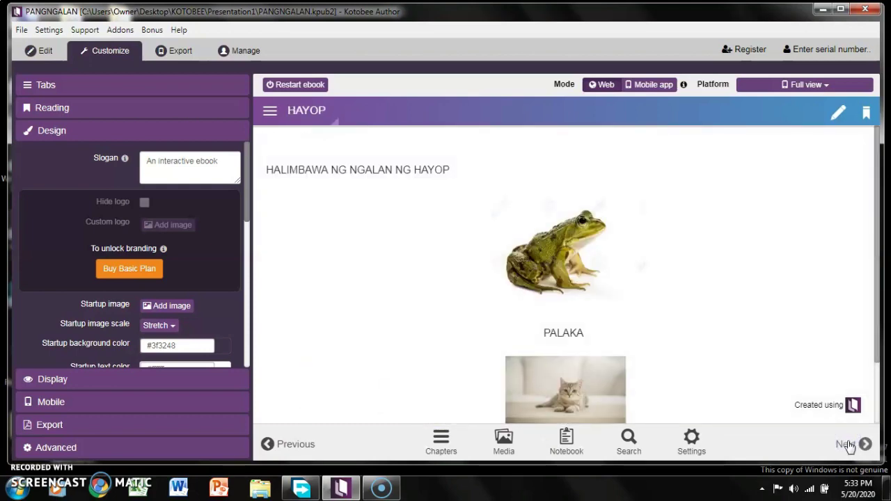
{"action": "left_click", "coordinate": [848, 446]}
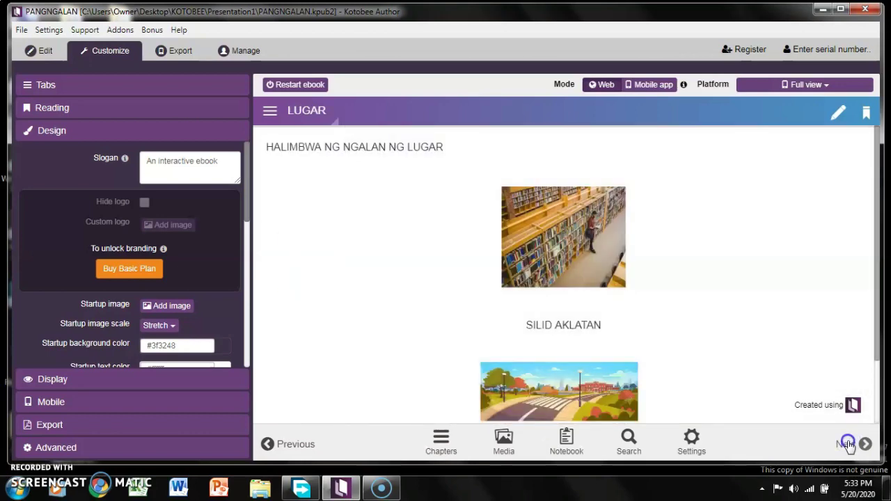
{"action": "left_click", "coordinate": [848, 445]}
{"action": "left_click", "coordinate": [848, 446]}
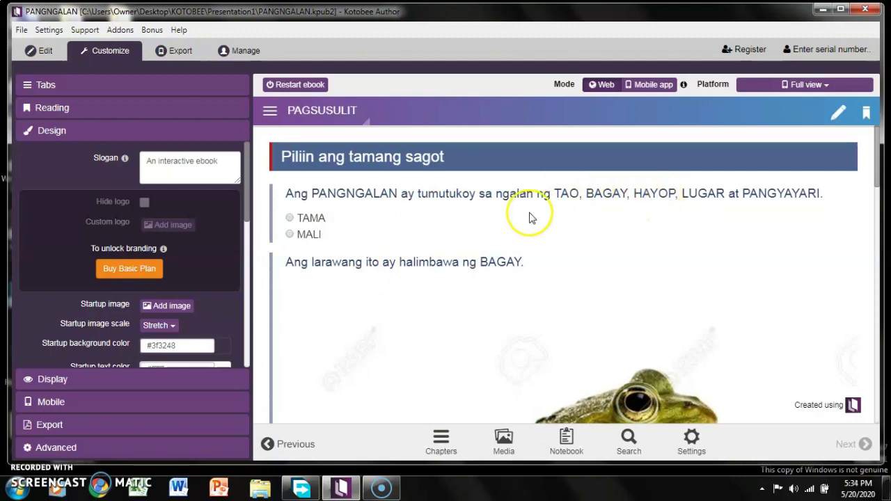
Answer the first quiz question with TAMA and the second question, about the frog picture, with MALI
{"action": "left_click", "coordinate": [290, 218]}
{"action": "scroll", "coordinate": [336, 255], "scroll_direction": "down", "scroll_amount": 1}
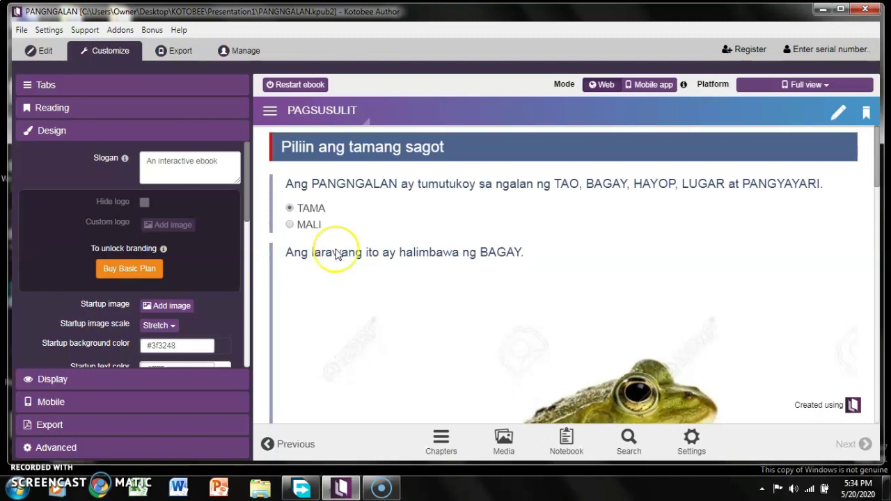
{"action": "scroll", "coordinate": [337, 254], "scroll_direction": "down", "scroll_amount": 1}
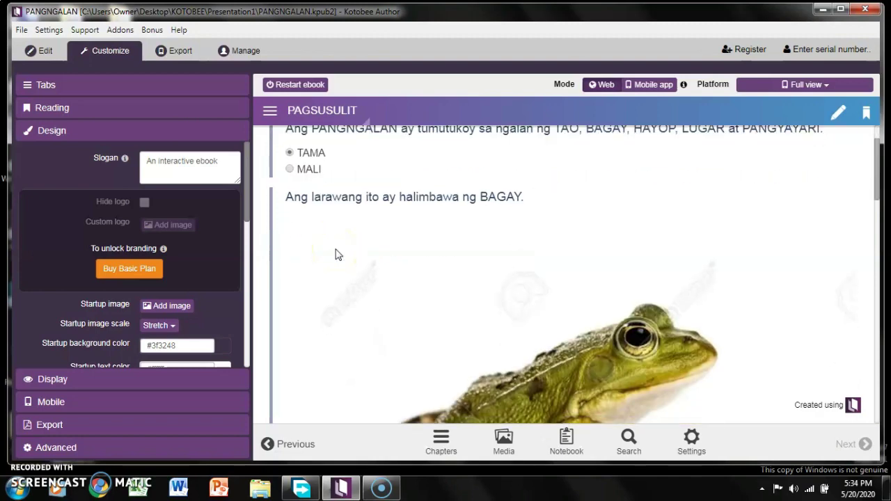
{"action": "scroll", "coordinate": [337, 255], "scroll_direction": "down", "scroll_amount": 2}
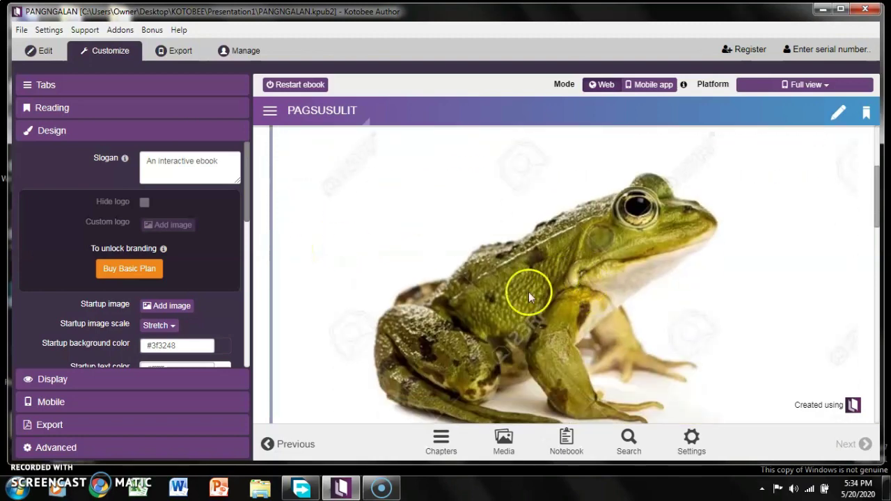
{"action": "scroll", "coordinate": [559, 298], "scroll_direction": "down", "scroll_amount": 3}
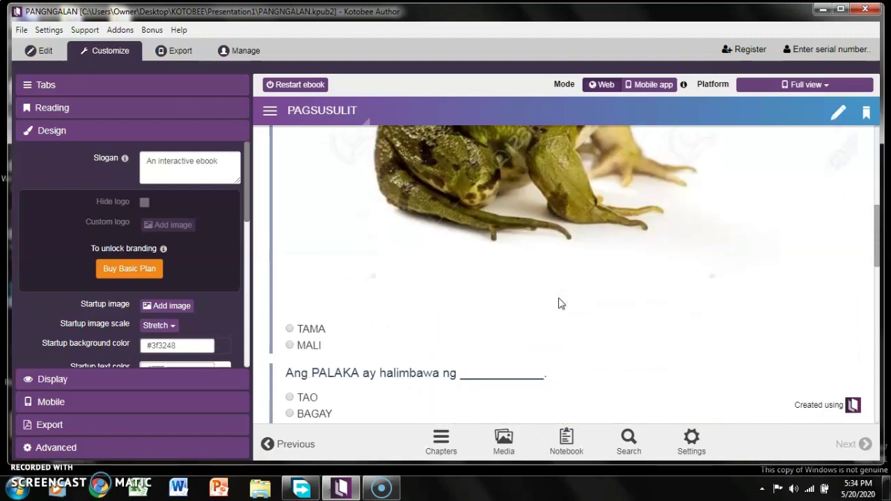
{"action": "left_click", "coordinate": [290, 345]}
Answer the remaining three quiz questions with HAYOP for PALAKA, BAGAY for the bag picture, and both BAGAY and HAYOP for PALAKA at LAPIS
{"action": "scroll", "coordinate": [400, 302], "scroll_direction": "down", "scroll_amount": 2}
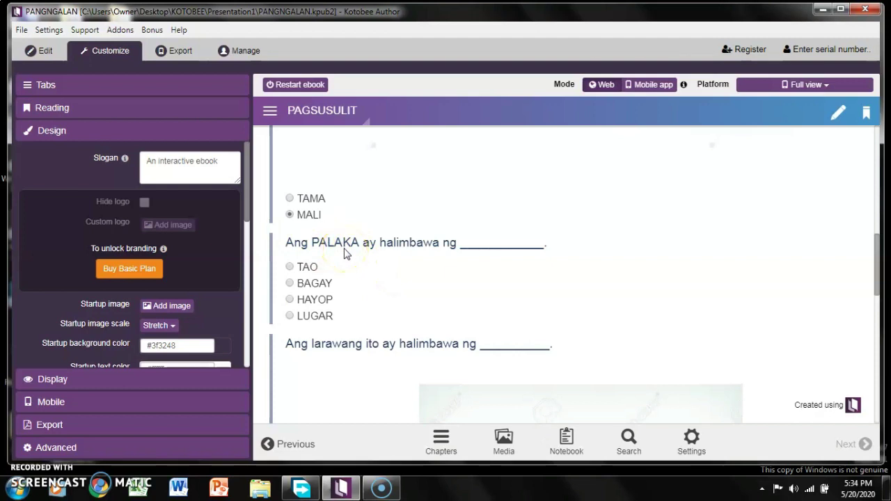
{"action": "left_click", "coordinate": [289, 300]}
{"action": "scroll", "coordinate": [403, 274], "scroll_direction": "down", "scroll_amount": 2}
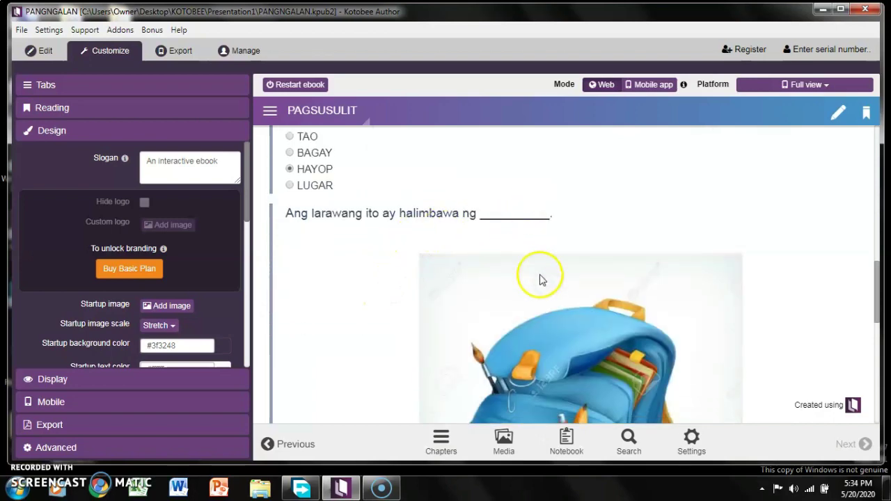
{"action": "scroll", "coordinate": [538, 327], "scroll_direction": "down", "scroll_amount": 3}
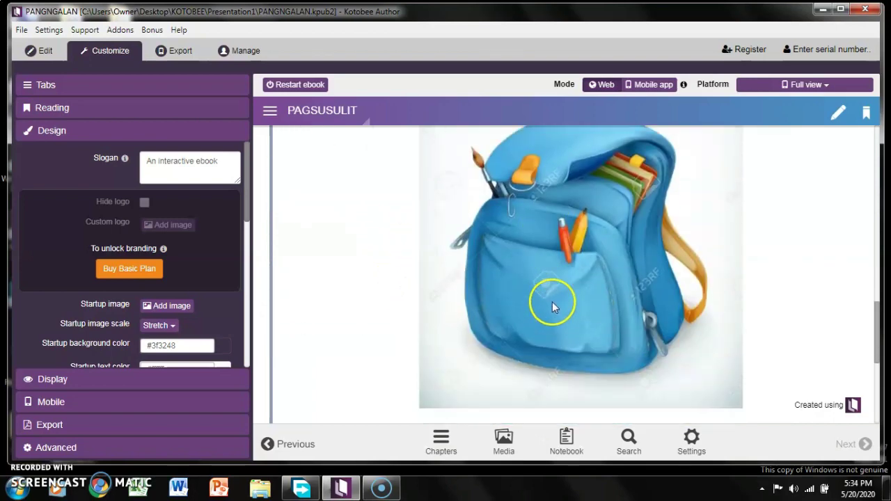
{"action": "scroll", "coordinate": [512, 286], "scroll_direction": "down", "scroll_amount": 2}
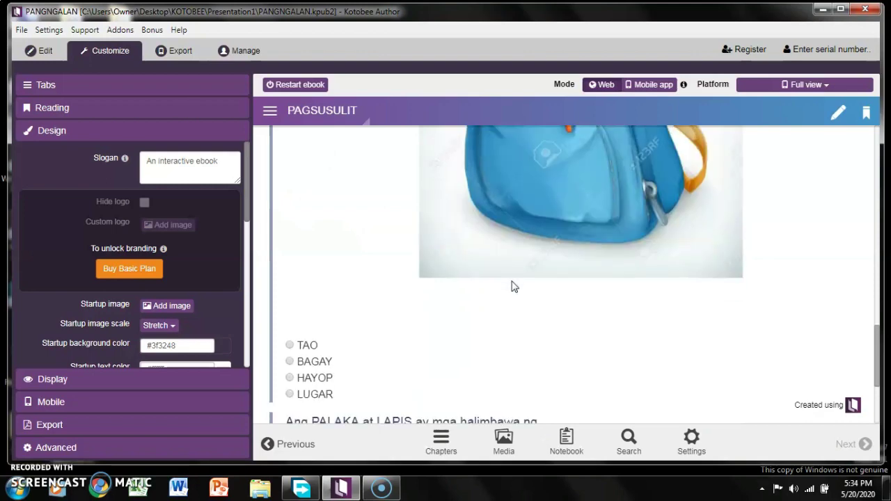
{"action": "scroll", "coordinate": [512, 288], "scroll_direction": "down", "scroll_amount": 1}
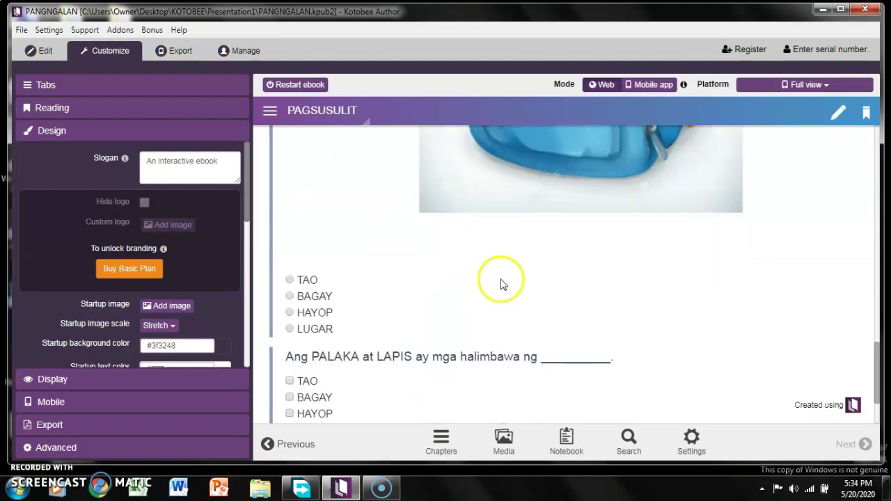
{"action": "left_click", "coordinate": [290, 297]}
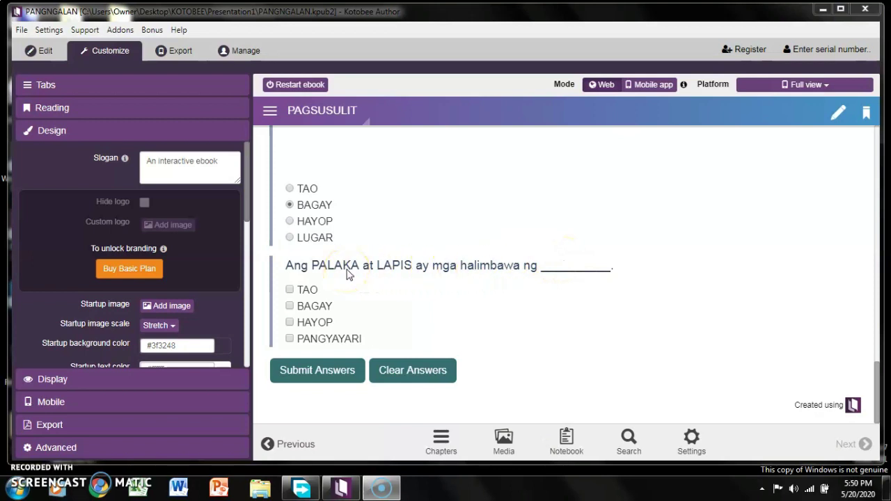
{"action": "left_click", "coordinate": [292, 323]}
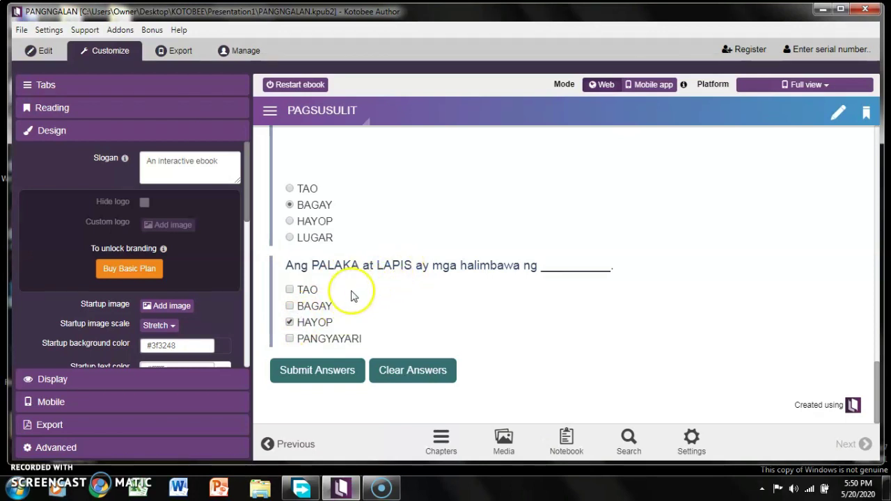
{"action": "left_click", "coordinate": [292, 309]}
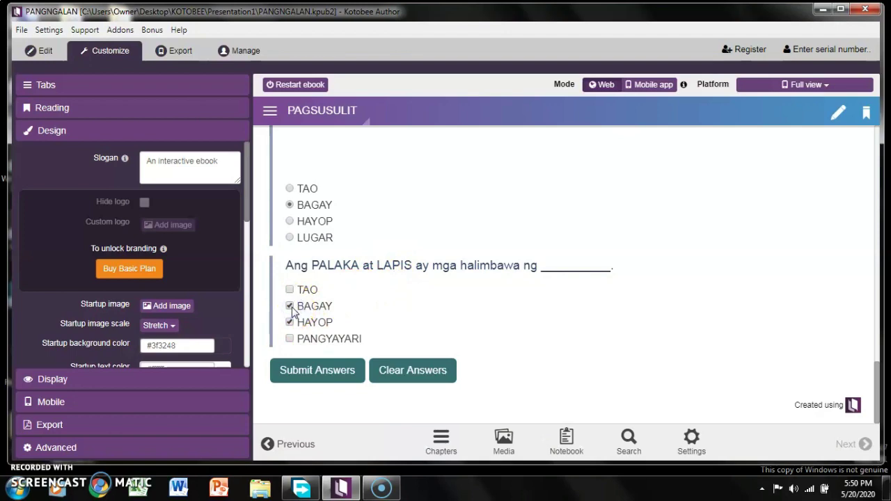
Review the chosen answers of all five quiz questions from the first to the last
{"action": "scroll", "coordinate": [296, 310], "scroll_direction": "up", "scroll_amount": 10}
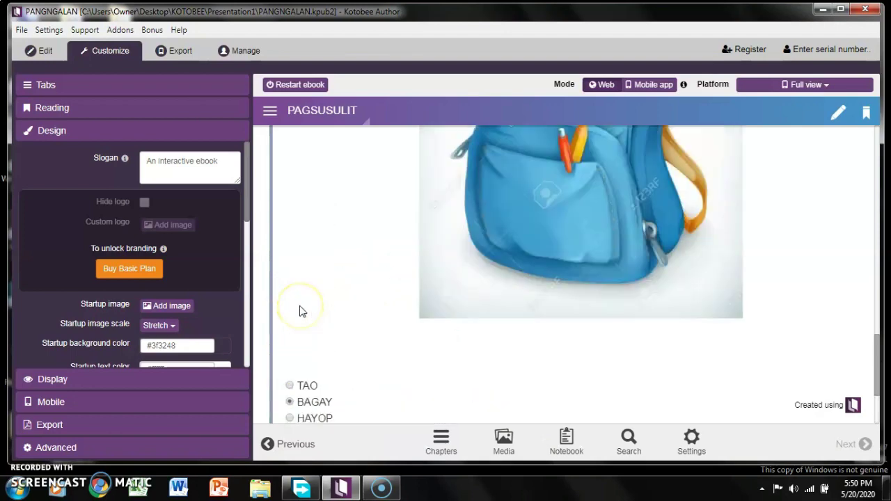
{"action": "scroll", "coordinate": [301, 311], "scroll_direction": "up", "scroll_amount": 3}
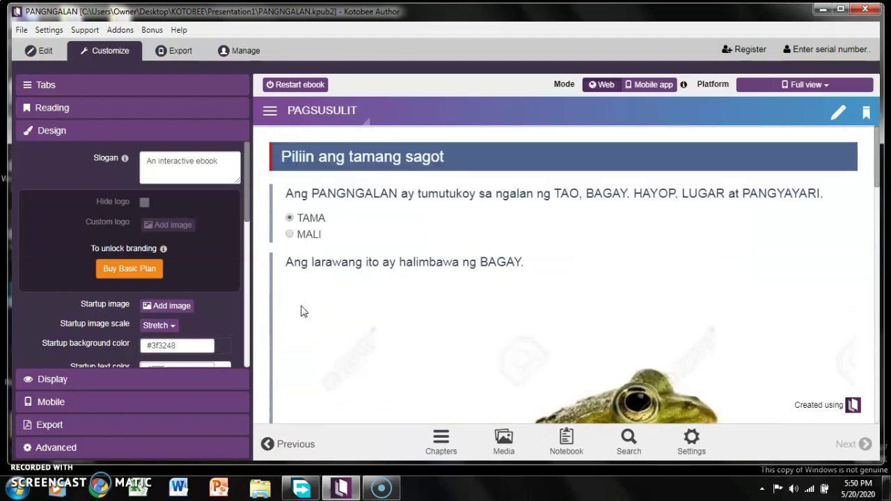
{"action": "left_click", "coordinate": [321, 202]}
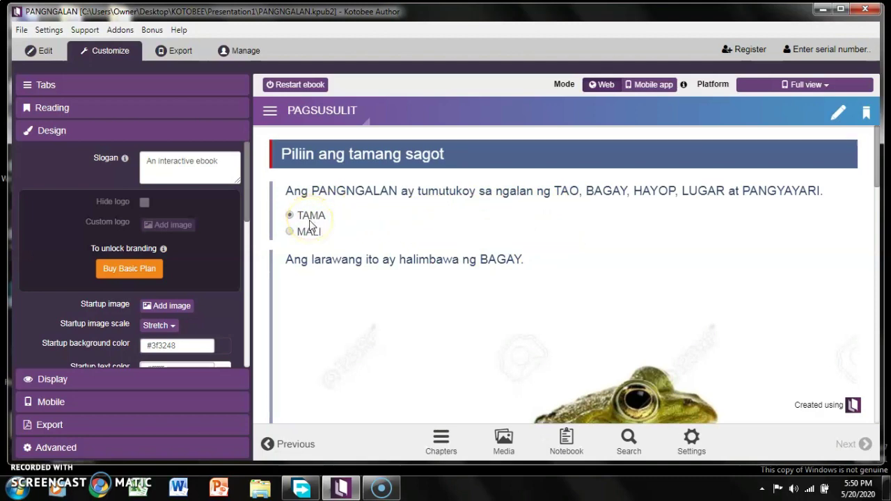
{"action": "scroll", "coordinate": [310, 225], "scroll_direction": "down", "scroll_amount": 2}
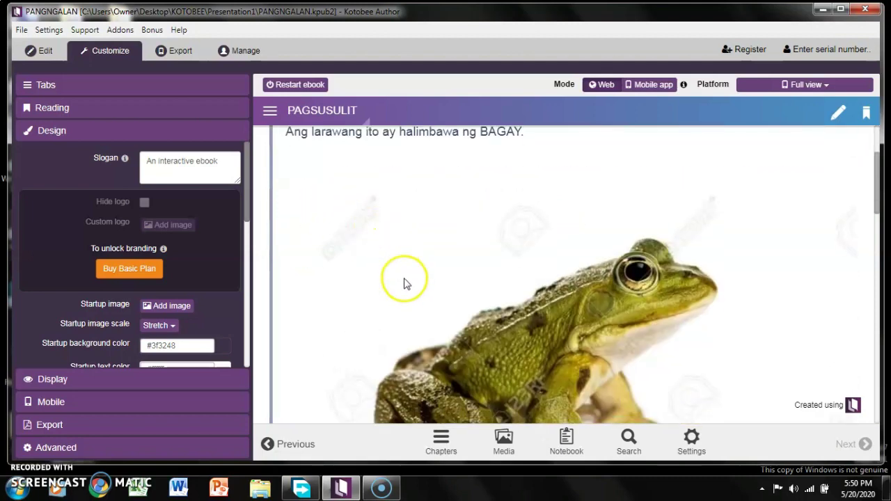
{"action": "scroll", "coordinate": [406, 285], "scroll_direction": "down", "scroll_amount": 3}
{"action": "scroll", "coordinate": [406, 287], "scroll_direction": "down", "scroll_amount": 3}
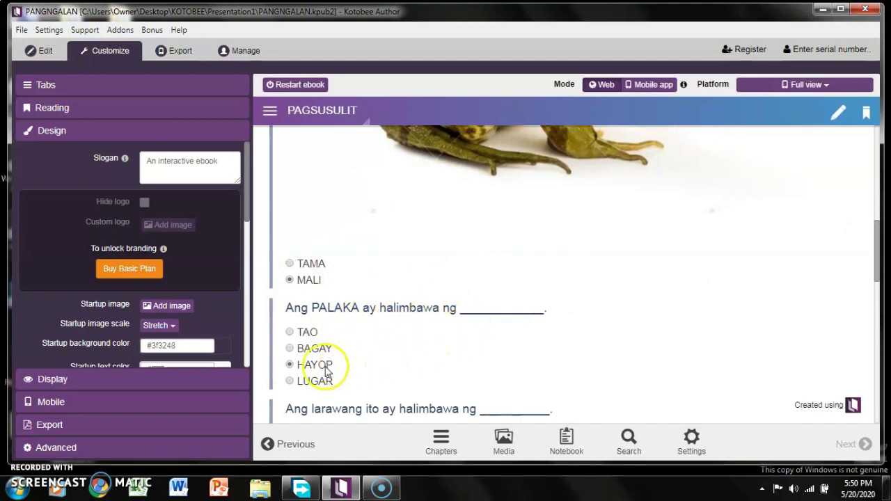
{"action": "scroll", "coordinate": [325, 373], "scroll_direction": "down", "scroll_amount": 1}
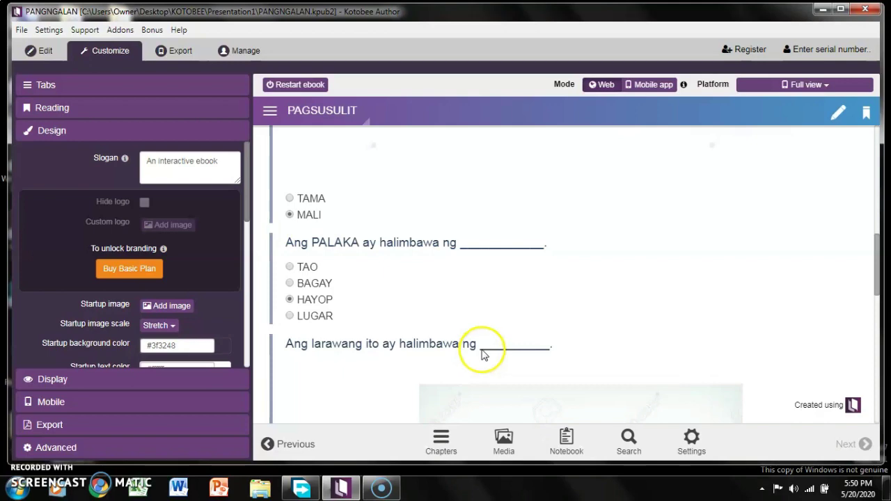
{"action": "scroll", "coordinate": [480, 358], "scroll_direction": "down", "scroll_amount": 2}
{"action": "scroll", "coordinate": [482, 353], "scroll_direction": "down", "scroll_amount": 5}
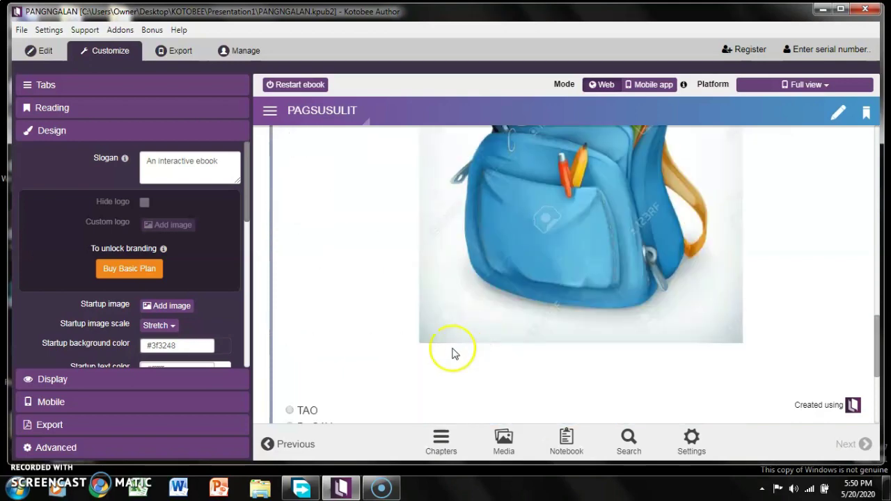
{"action": "scroll", "coordinate": [390, 360], "scroll_direction": "down", "scroll_amount": 1}
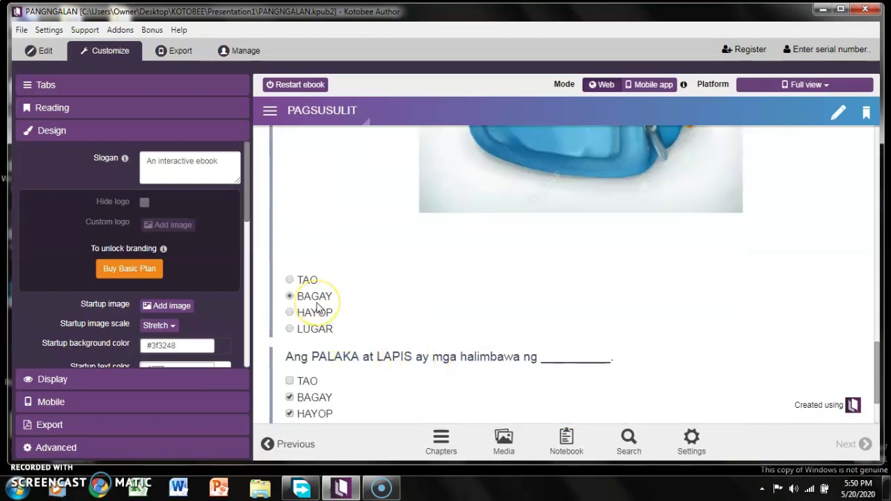
{"action": "scroll", "coordinate": [317, 307], "scroll_direction": "down", "scroll_amount": 2}
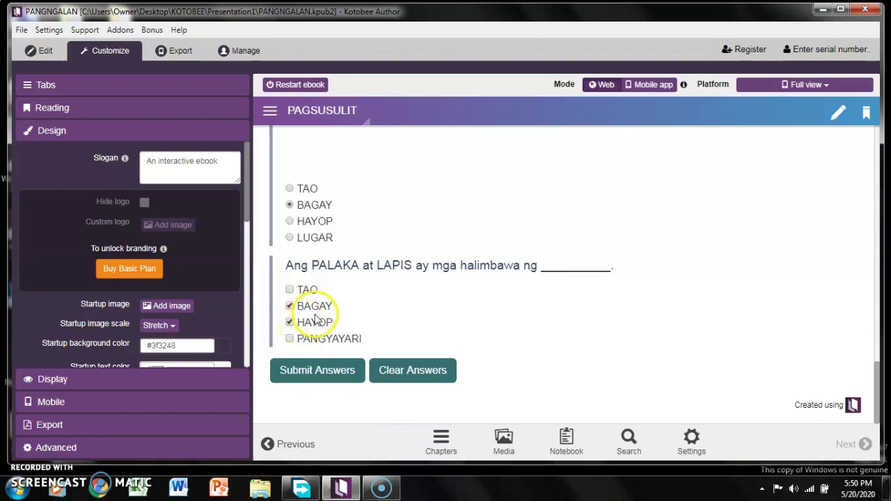
Submit the quiz answers, dismiss the score message and return to editing the e-book
{"action": "left_click", "coordinate": [316, 375]}
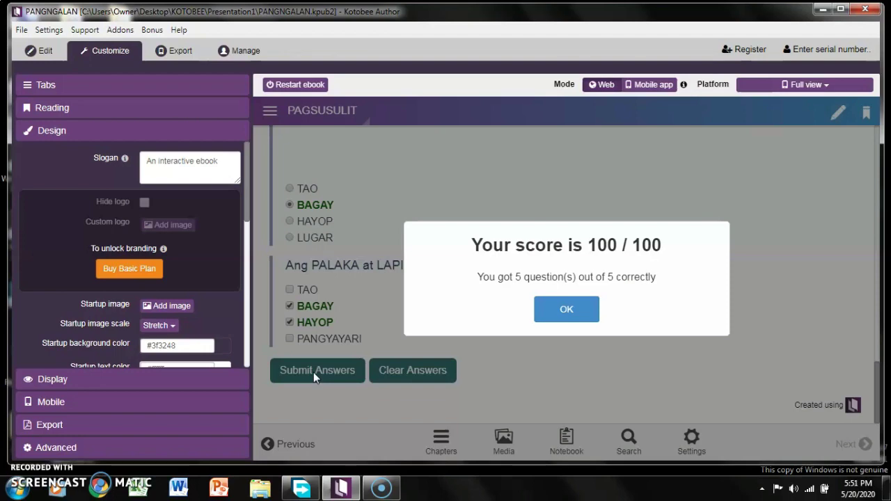
{"action": "left_click", "coordinate": [562, 310]}
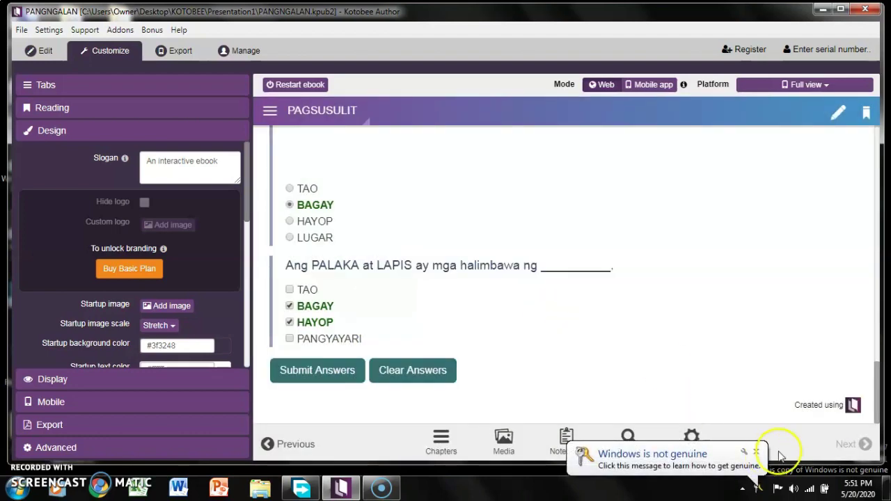
{"action": "left_click", "coordinate": [757, 452]}
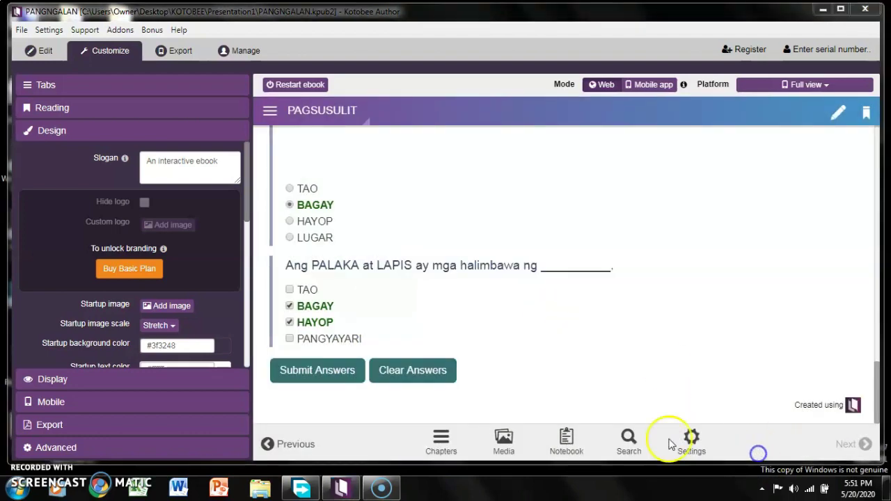
{"action": "left_click", "coordinate": [42, 51]}
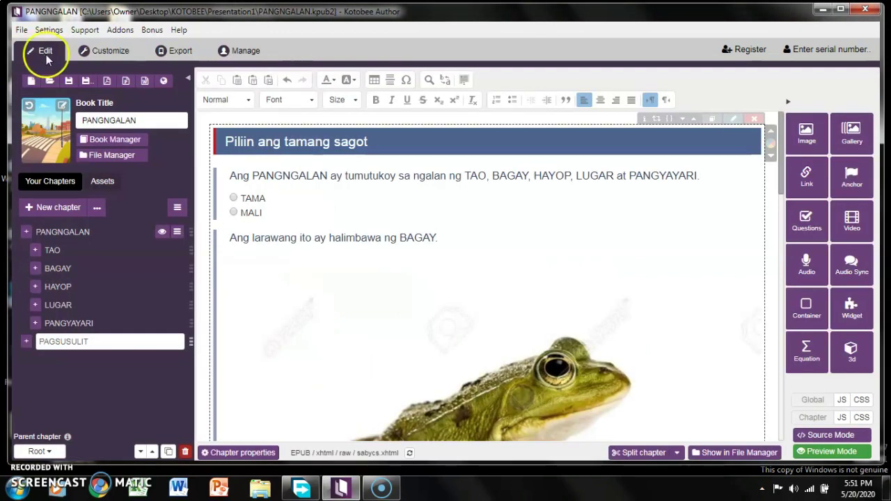
{"action": "left_click", "coordinate": [435, 231]}
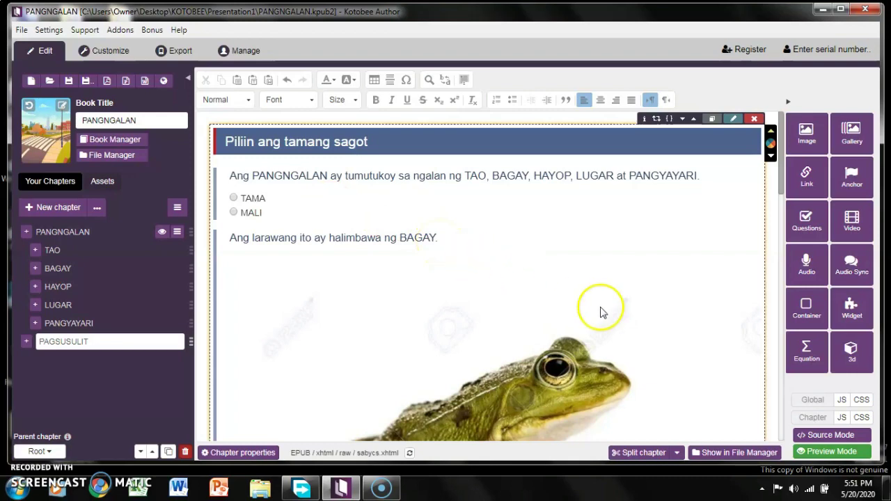
{"action": "left_click", "coordinate": [850, 318]}
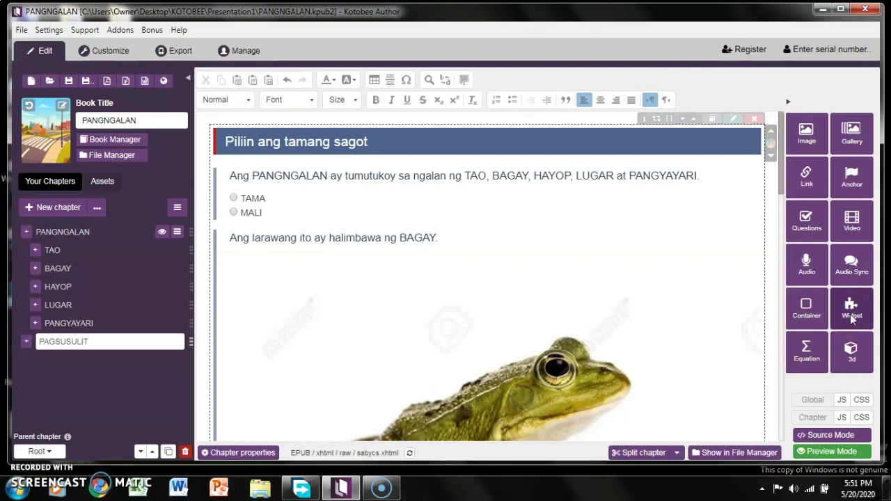
{"action": "left_click", "coordinate": [767, 314]}
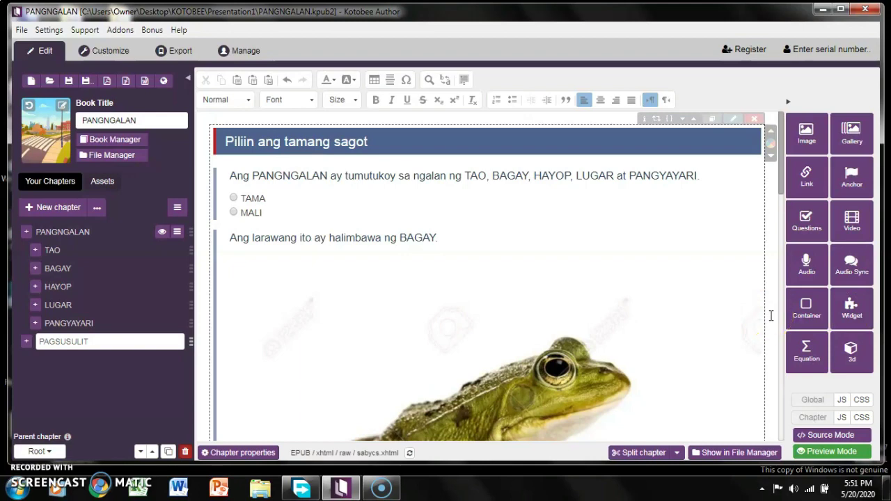
{"action": "left_click", "coordinate": [682, 358]}
{"action": "left_click", "coordinate": [99, 455]}
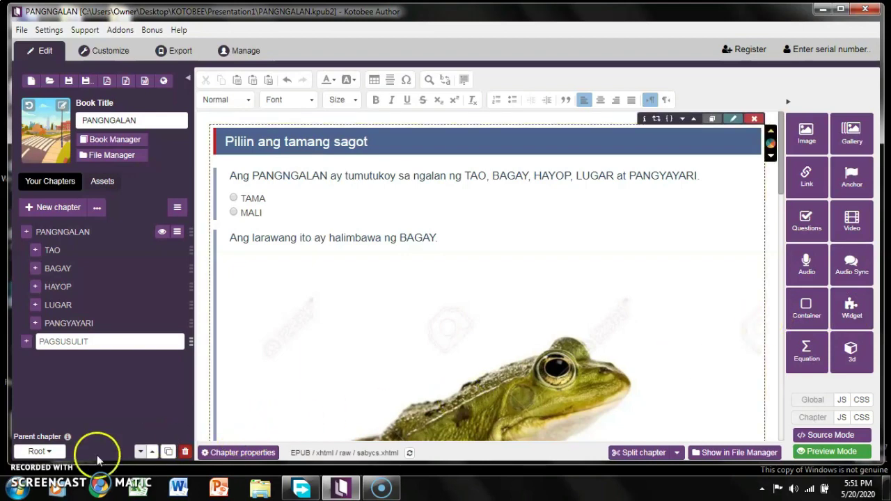